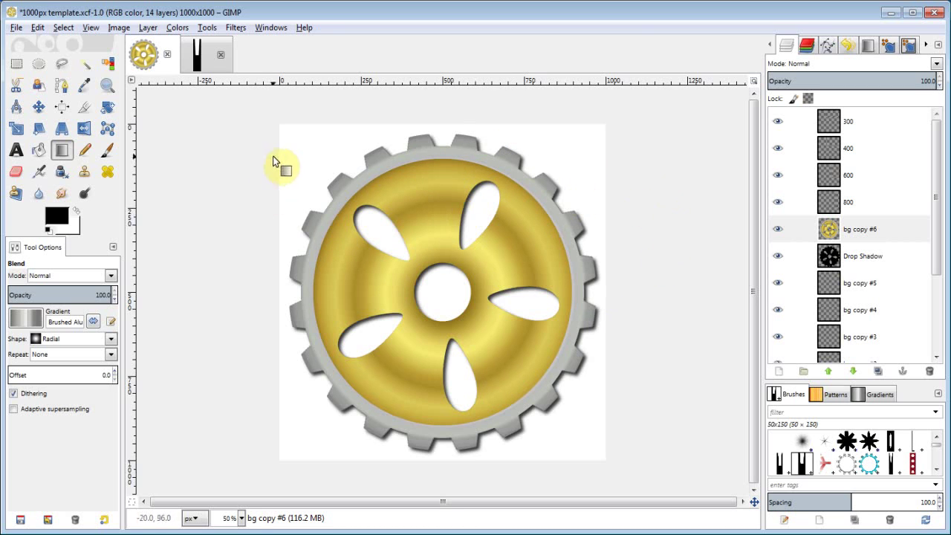
Switch to the brush template.xcf image with its template and Background layers.
{"action": "left_click", "coordinate": [208, 66]}
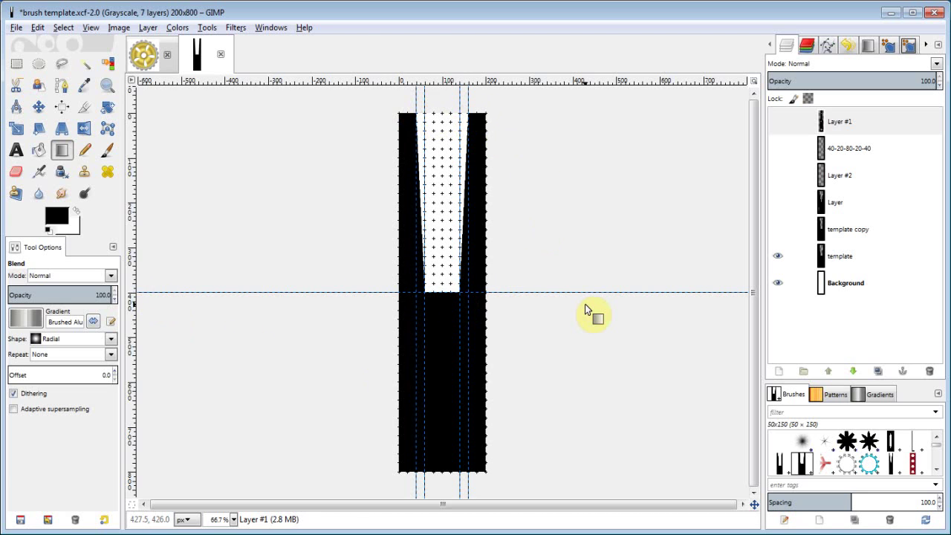
Select Layer #2 and hide the template layer so only the empty Layer #2 shows.
{"action": "left_click", "coordinate": [847, 175]}
{"action": "left_click", "coordinate": [777, 255]}
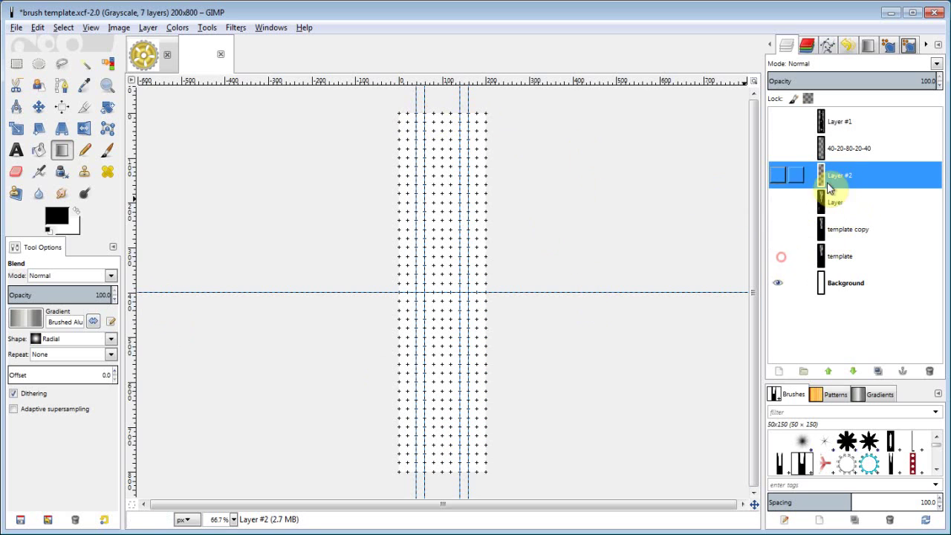
{"action": "left_click", "coordinate": [777, 176]}
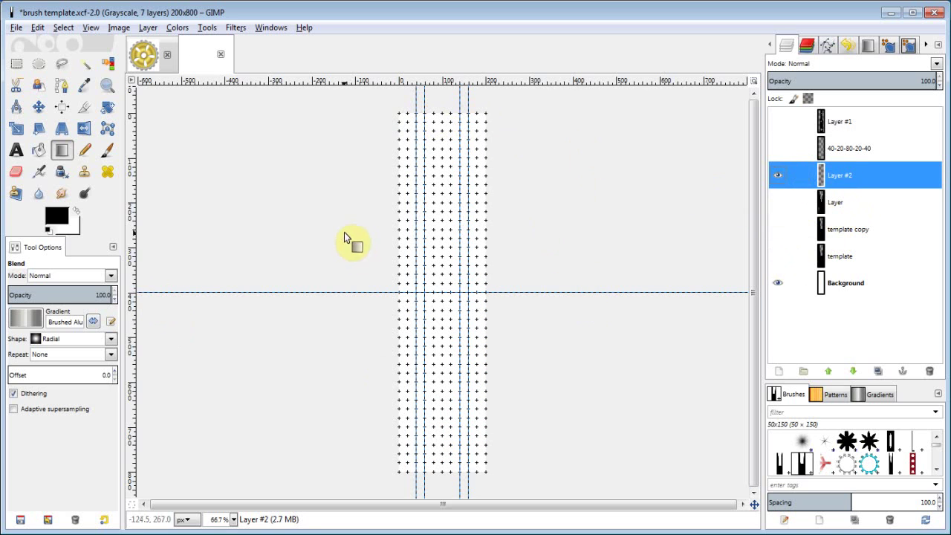
Configure the image grid as crosshairs spaced 20×20 pixels.
{"action": "left_click", "coordinate": [113, 28]}
{"action": "left_click", "coordinate": [144, 271]}
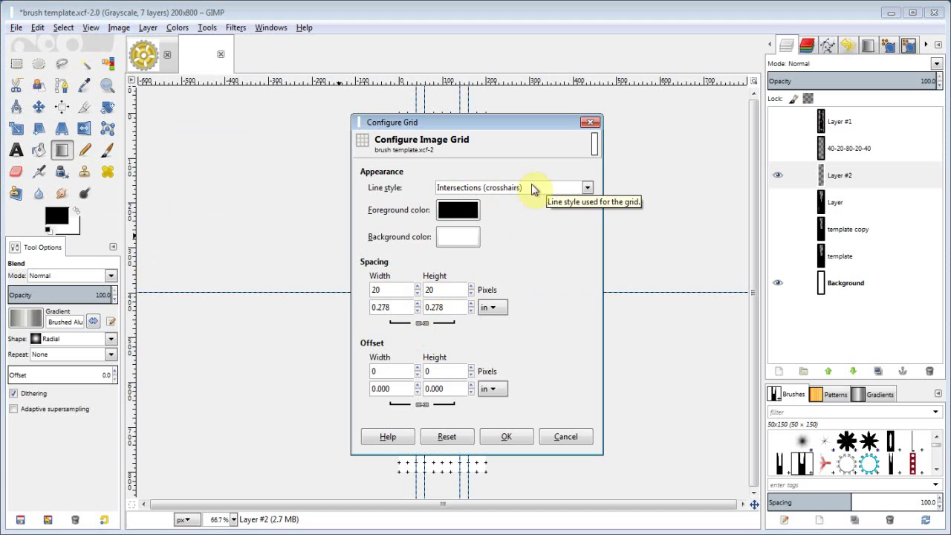
{"action": "left_click", "coordinate": [507, 438]}
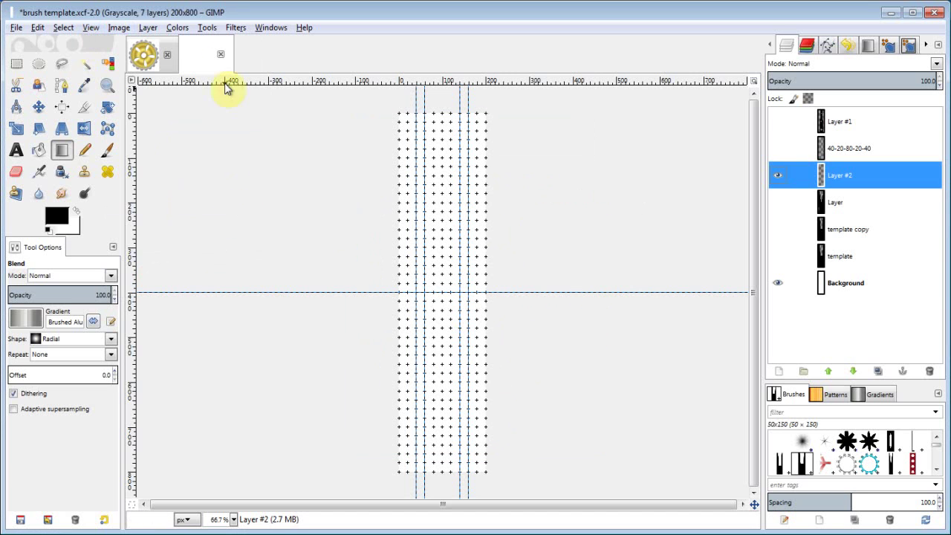
{"action": "left_click", "coordinate": [88, 27]}
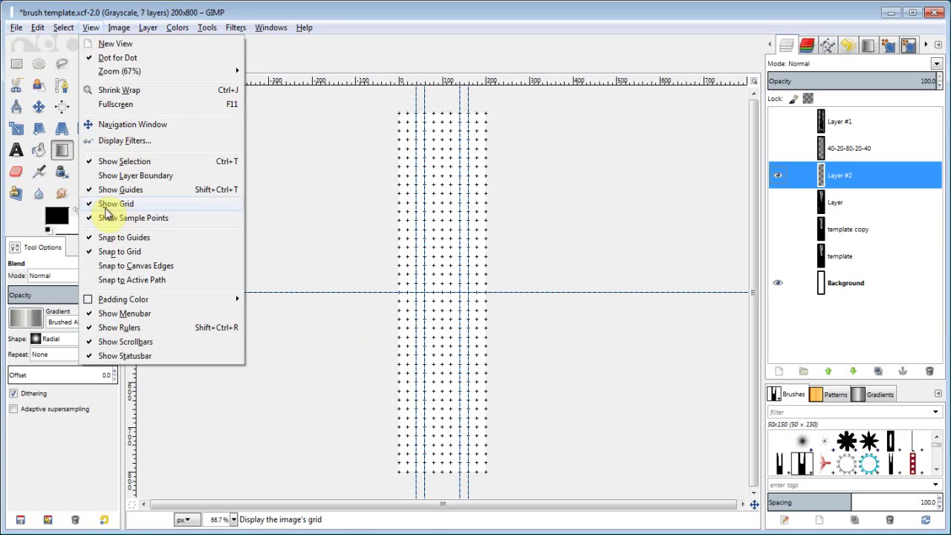
Draw a Free Select outline of a tooth with a tapered notch at the top.
{"action": "left_click", "coordinate": [301, 199]}
{"action": "left_click", "coordinate": [63, 62]}
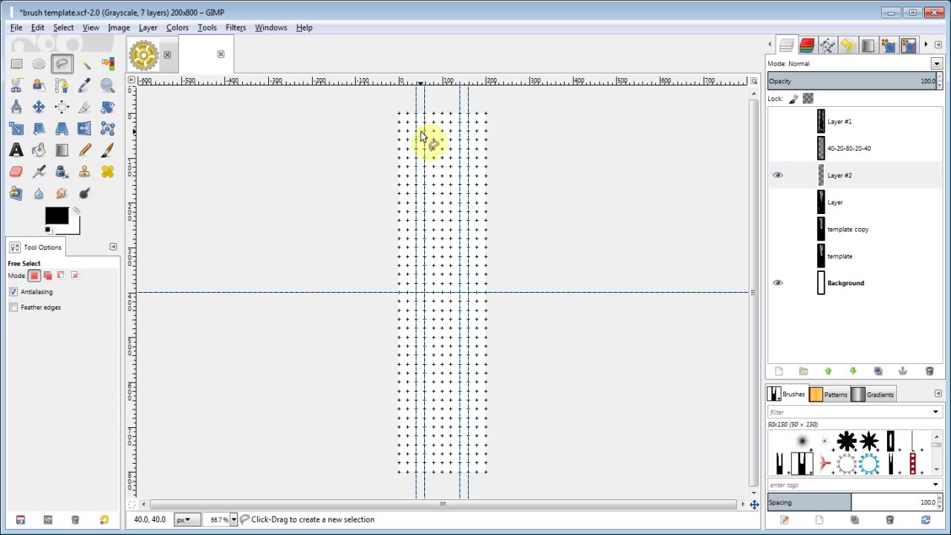
{"action": "left_click", "coordinate": [399, 114]}
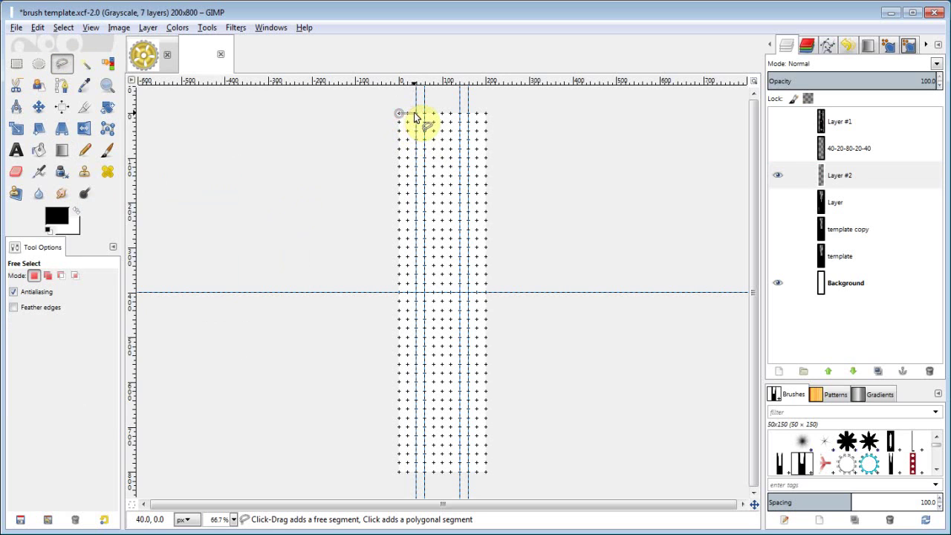
{"action": "left_click", "coordinate": [414, 114]}
{"action": "left_click", "coordinate": [424, 292]}
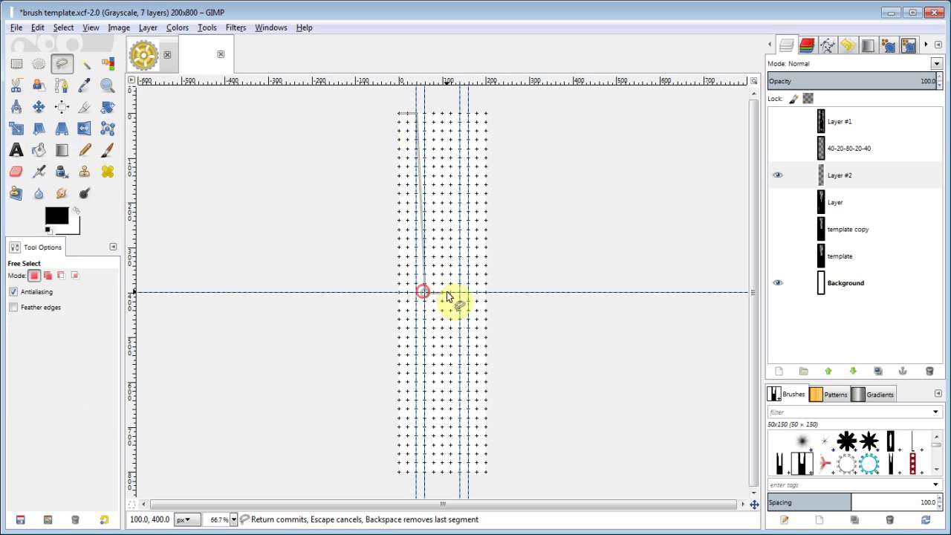
{"action": "left_click", "coordinate": [460, 291]}
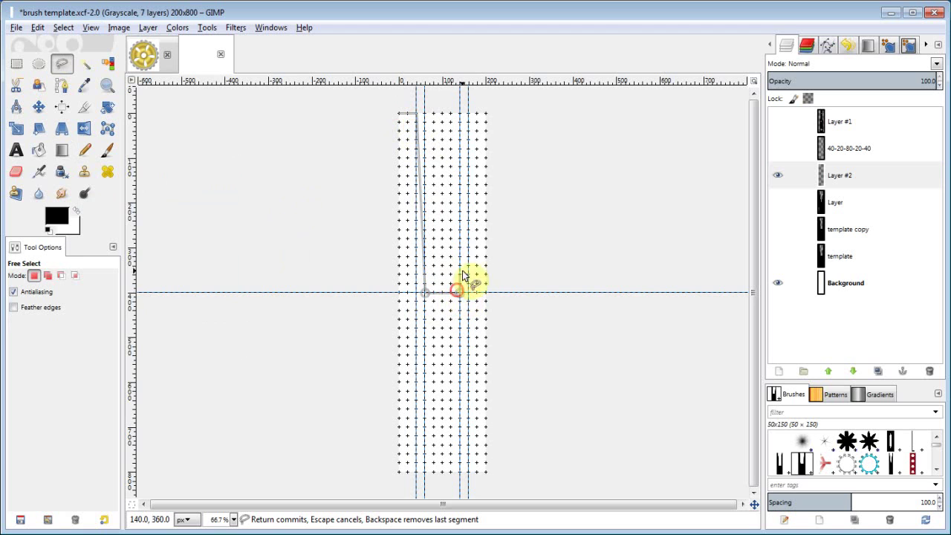
{"action": "left_click", "coordinate": [468, 113]}
{"action": "left_click", "coordinate": [487, 114]}
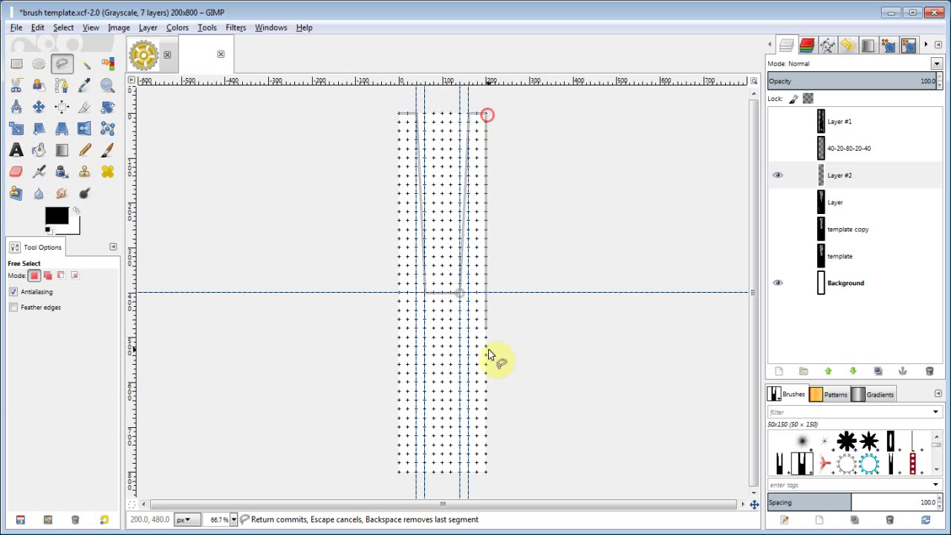
{"action": "left_click", "coordinate": [486, 472]}
{"action": "left_click", "coordinate": [396, 472]}
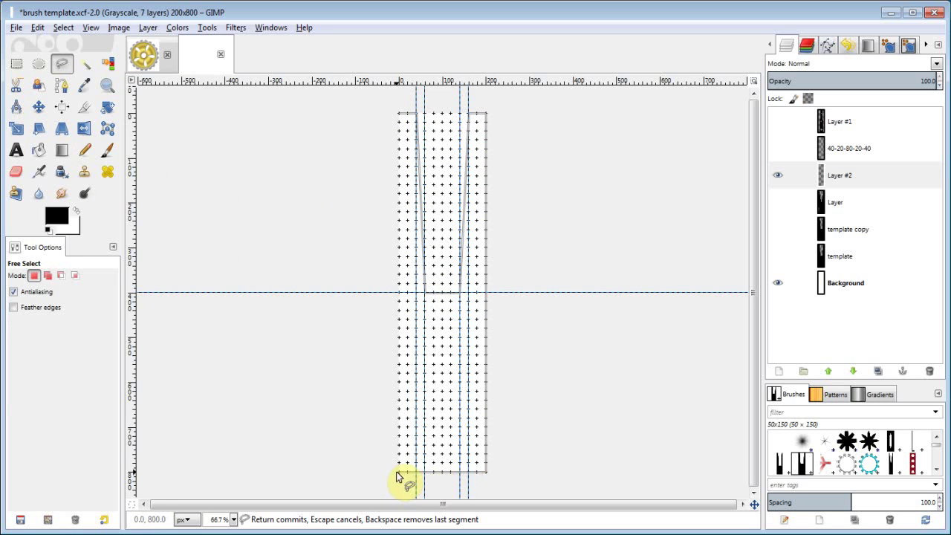
{"action": "left_click", "coordinate": [398, 113]}
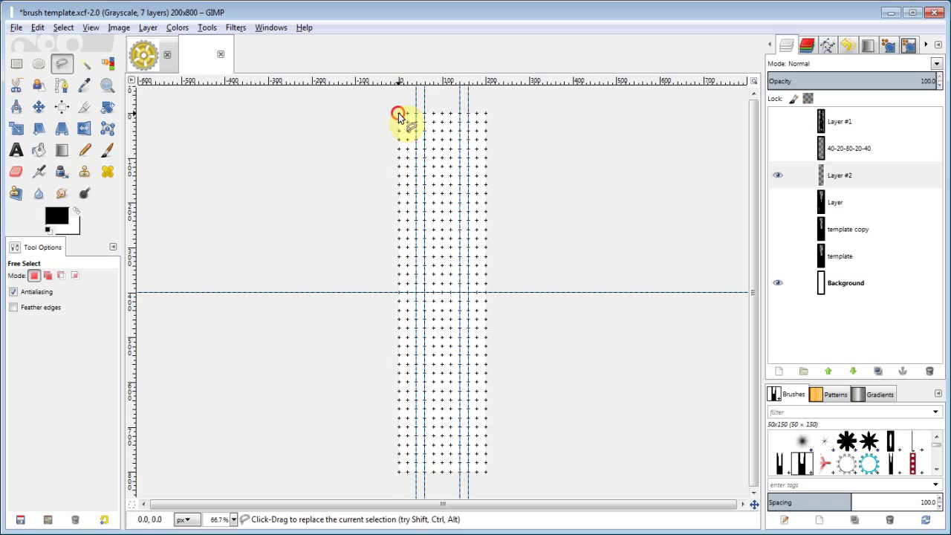
Bucket-fill the tooth selection black and copy it to the clipboard.
{"action": "left_click", "coordinate": [42, 151]}
{"action": "left_click", "coordinate": [431, 376]}
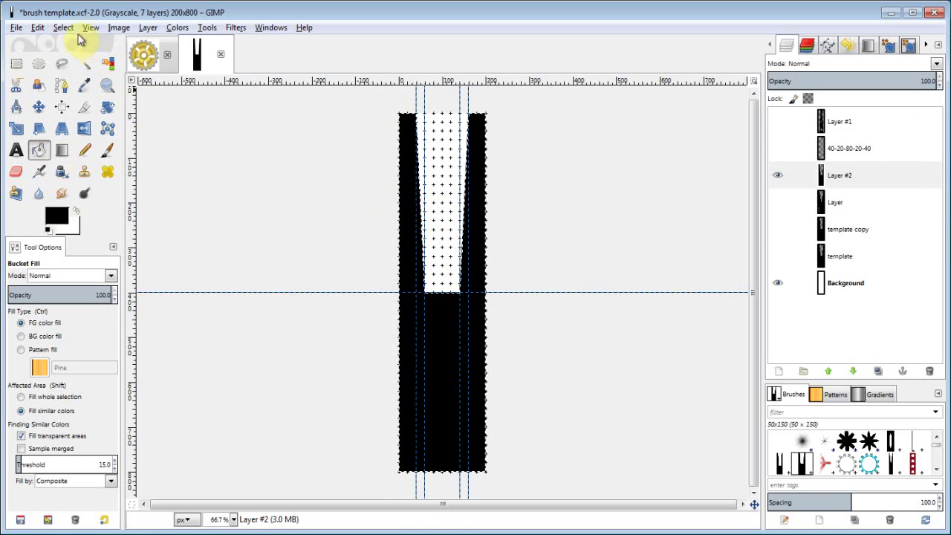
{"action": "left_click", "coordinate": [38, 28]}
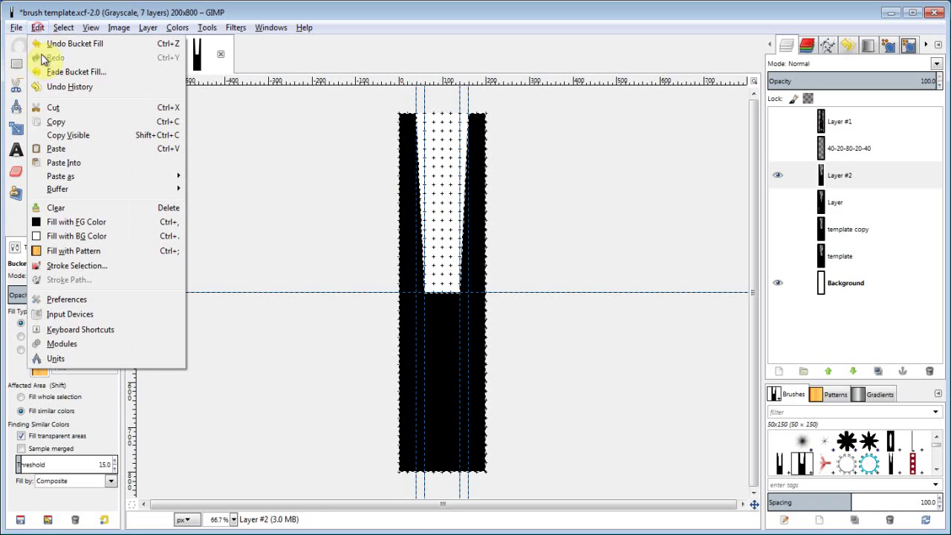
{"action": "left_click", "coordinate": [59, 124]}
{"action": "left_click", "coordinate": [38, 27]}
{"action": "left_click", "coordinate": [57, 177]}
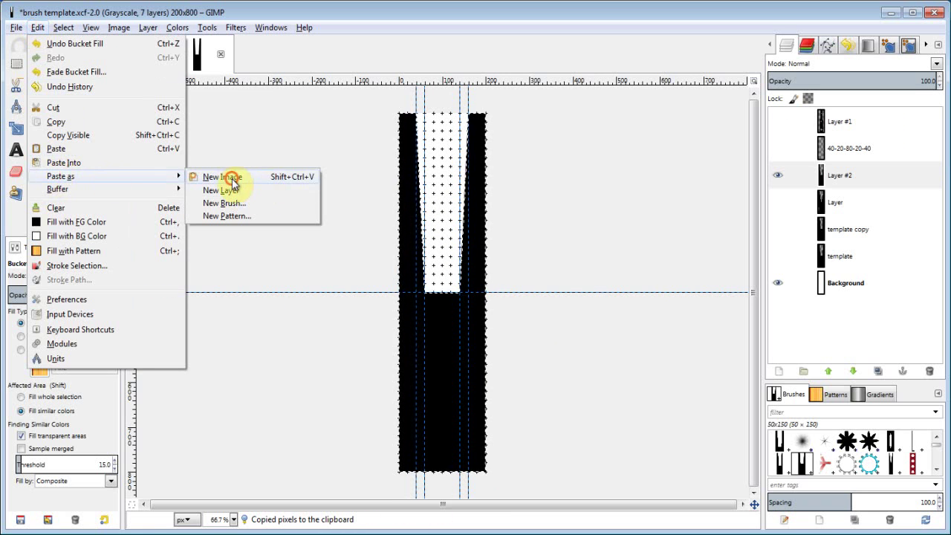
Paste the tooth as a new image and flatten it so the notch turns white.
{"action": "left_click", "coordinate": [233, 181]}
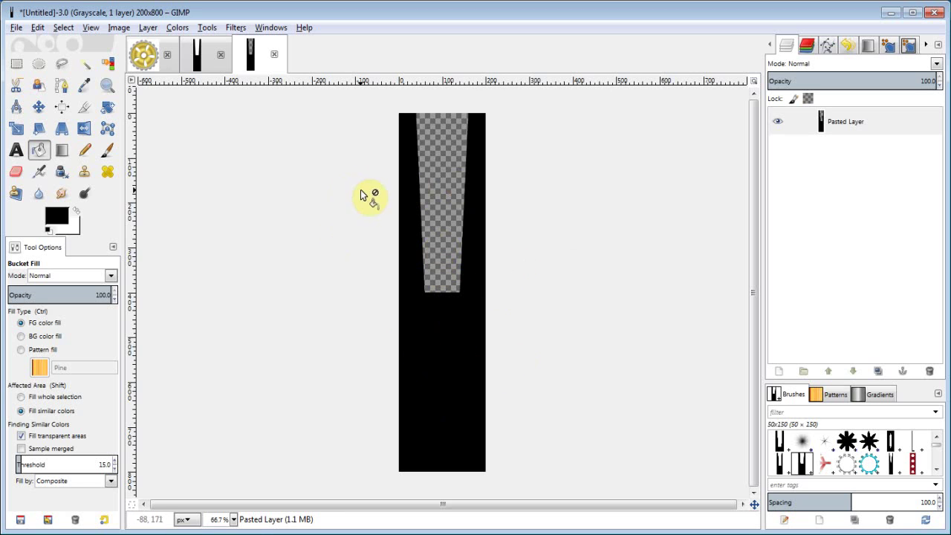
{"action": "left_click", "coordinate": [119, 28]}
{"action": "mouse_move", "coordinate": [124, 57]}
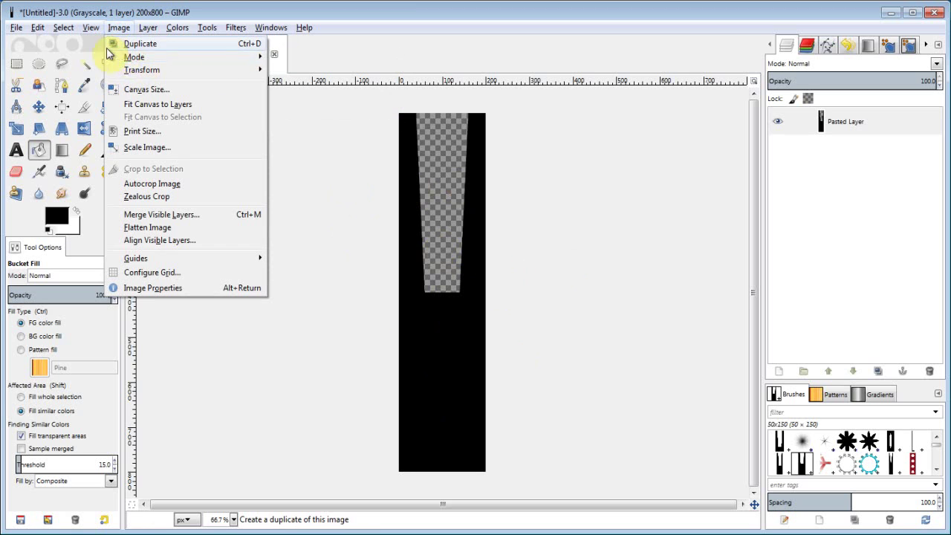
{"action": "left_click", "coordinate": [137, 227]}
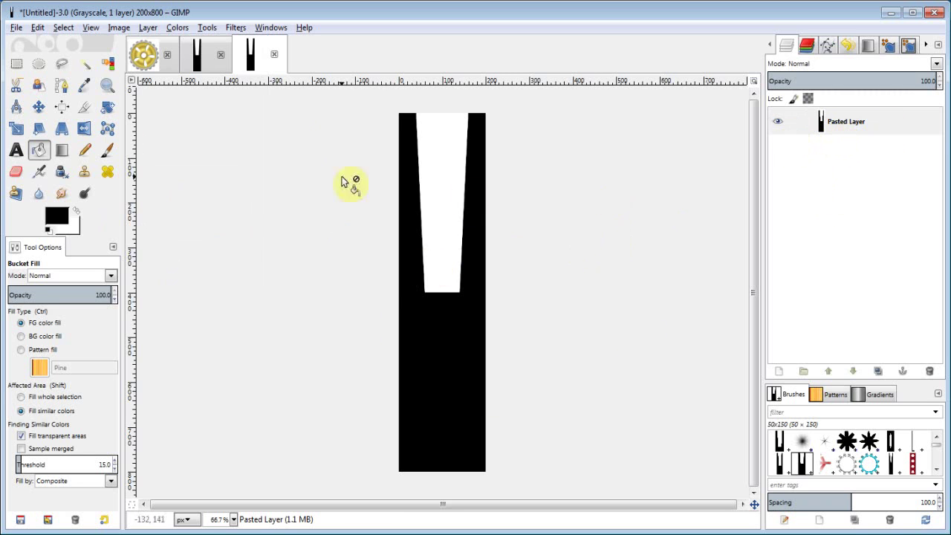
{"action": "left_click", "coordinate": [213, 57]}
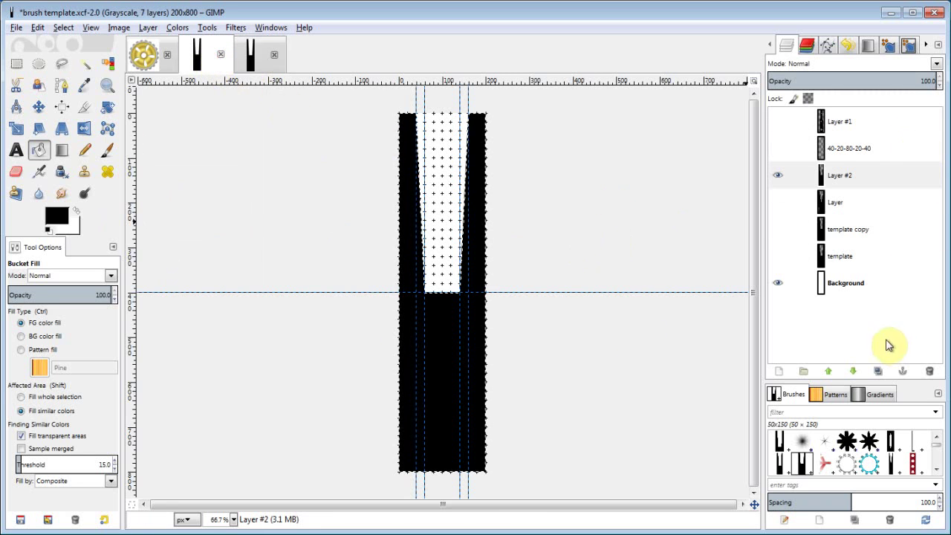
Switch to the [Untitled]-3 image holding the black tooth with its white notch.
{"action": "left_click", "coordinate": [250, 56]}
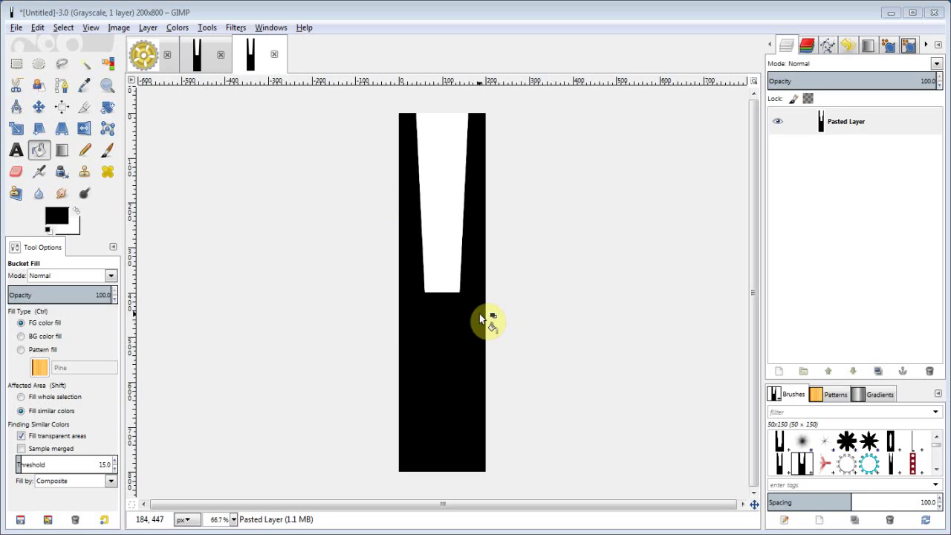
{"action": "left_click", "coordinate": [407, 320]}
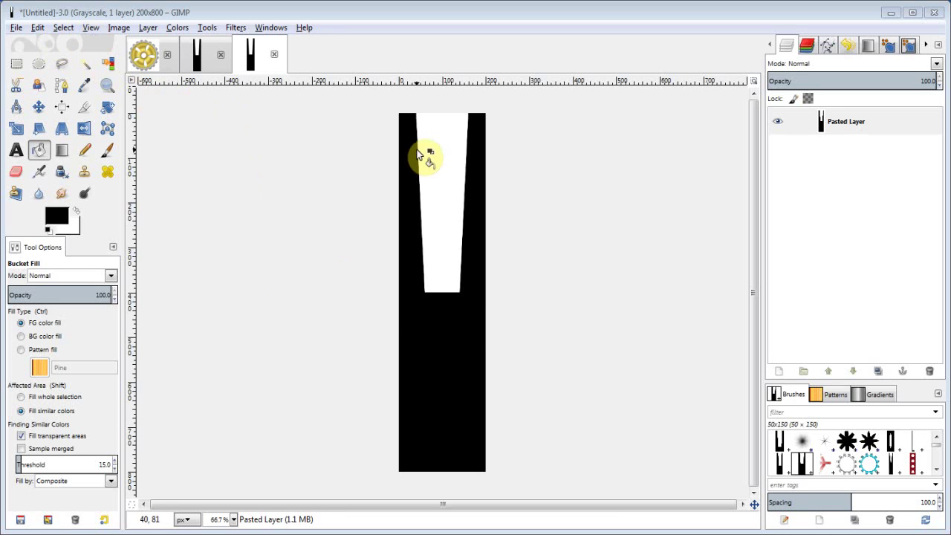
Scale the tooth image to width 50 and height 150 pixels, then zoom in.
{"action": "left_click", "coordinate": [120, 28]}
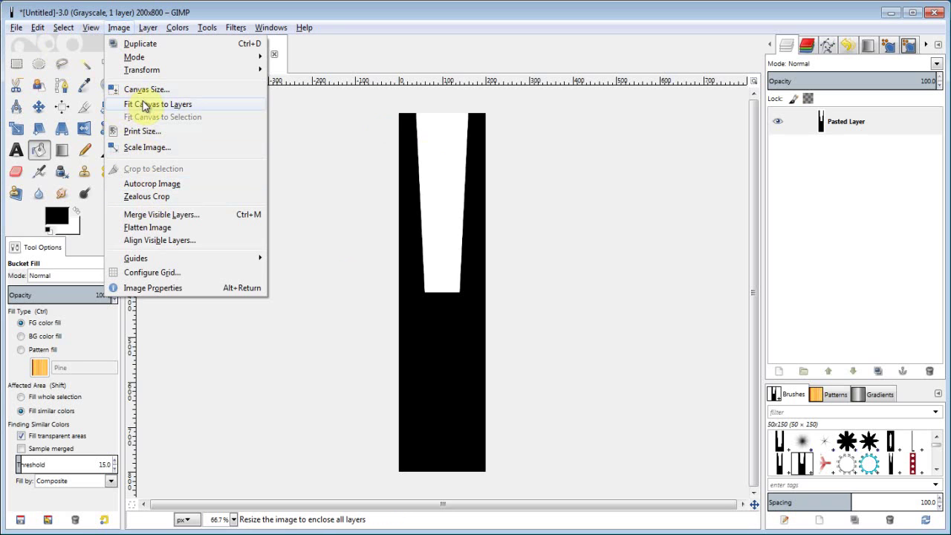
{"action": "left_click", "coordinate": [136, 147]}
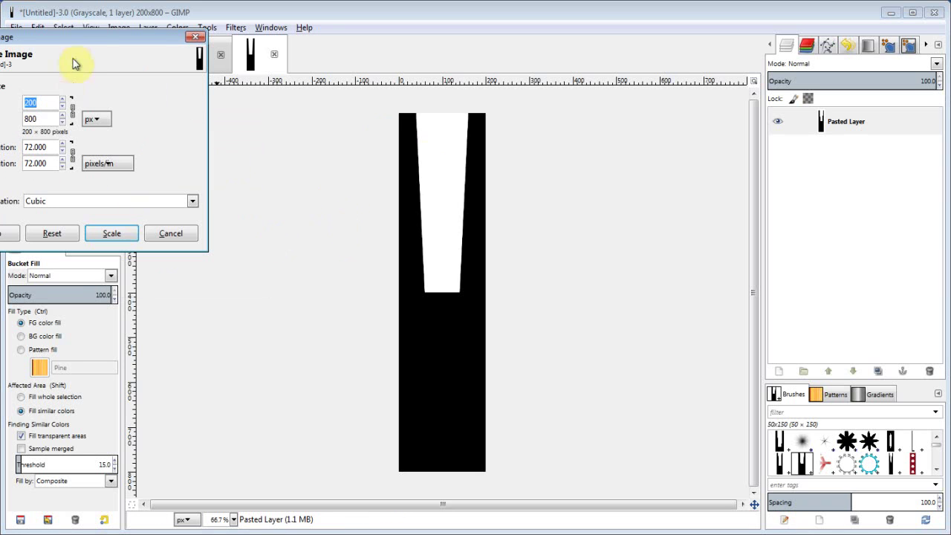
{"action": "left_click_drag", "start_coordinate": [79, 38], "coordinate": [333, 102]}
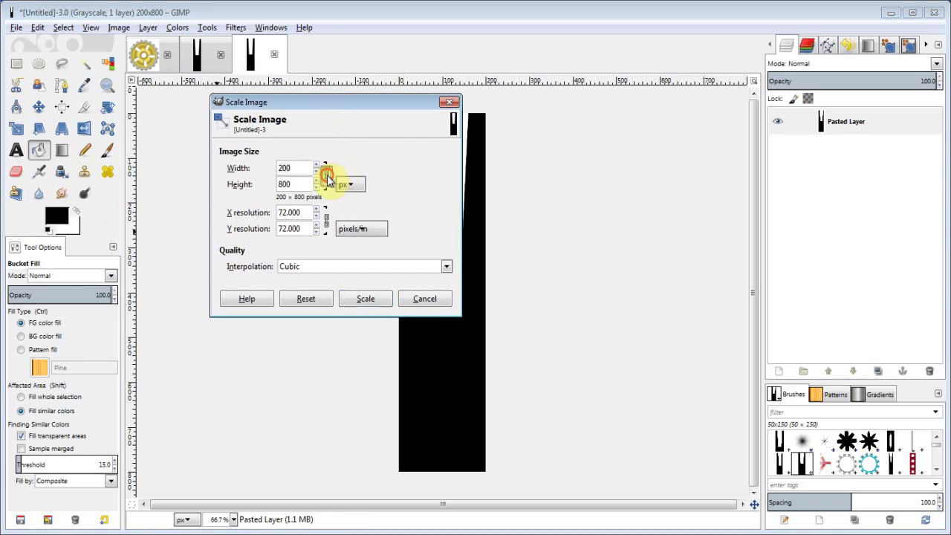
{"action": "left_click", "coordinate": [296, 169]}
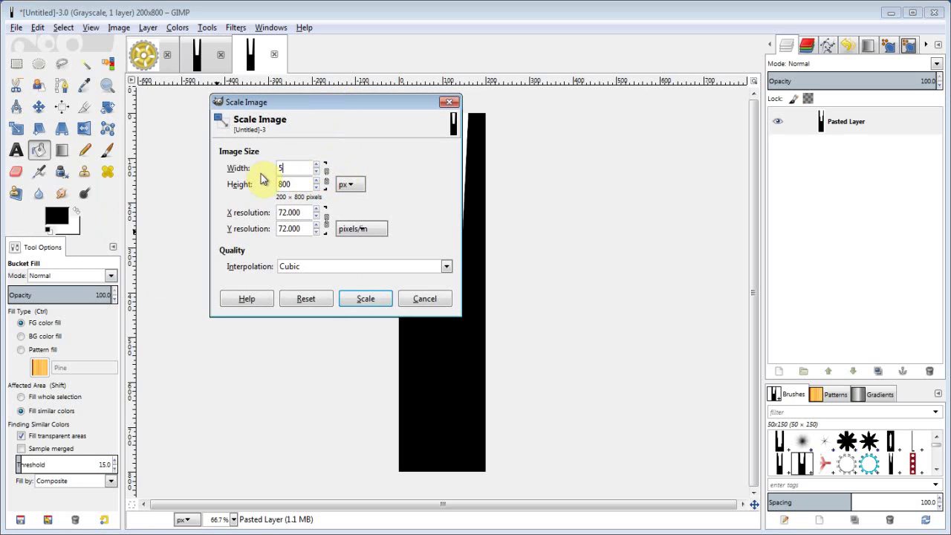
{"action": "type", "text": "50"}
{"action": "left_click", "coordinate": [292, 186]}
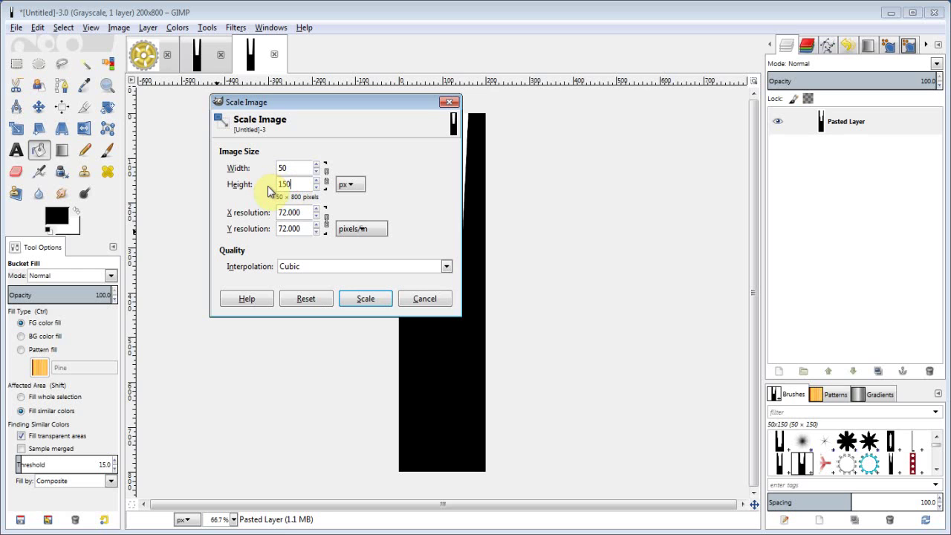
{"action": "type", "text": "150"}
{"action": "left_click", "coordinate": [368, 298]}
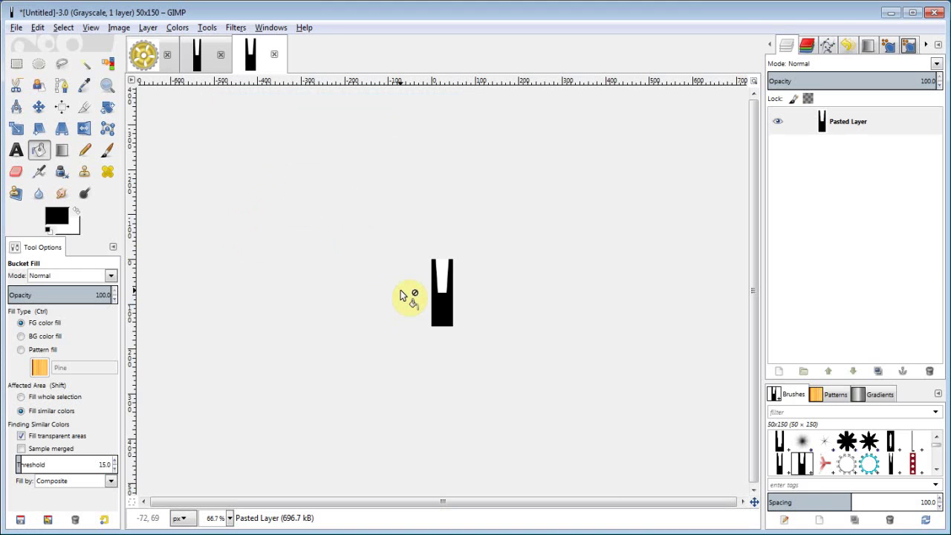
{"action": "scroll", "coordinate": [400, 295], "scroll_direction": "up", "scroll_amount": 4}
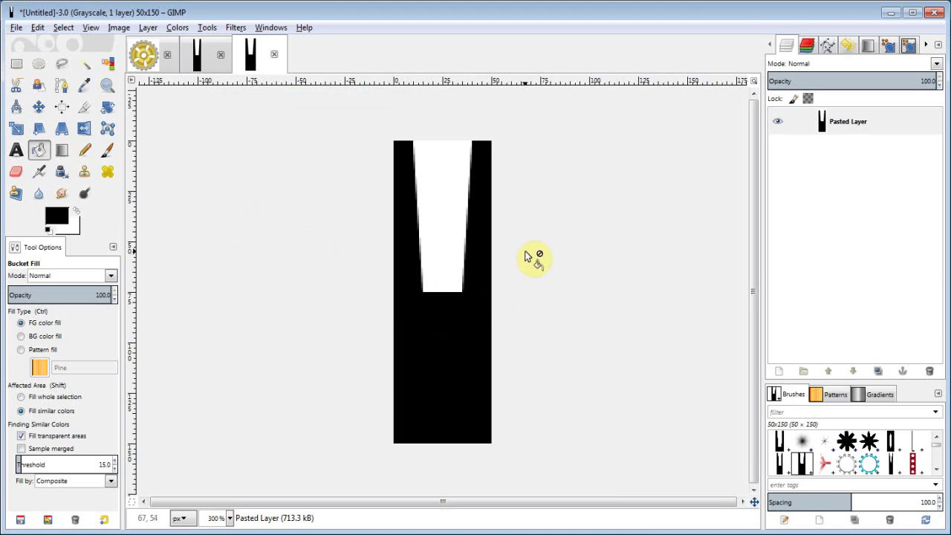
Select the Paintbrush with the 50x150 tooth brush and start closing the untitled image.
{"action": "left_click", "coordinate": [17, 28]}
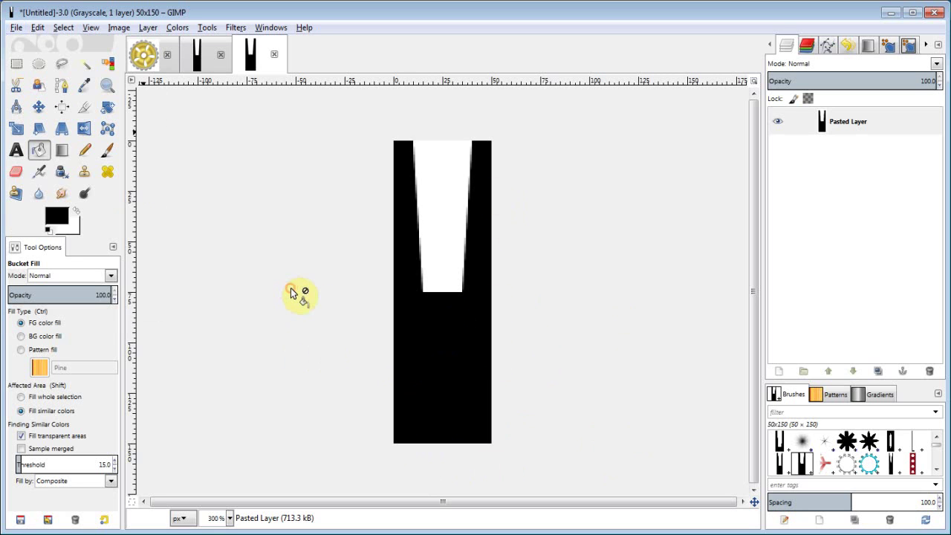
{"action": "left_click", "coordinate": [107, 149]}
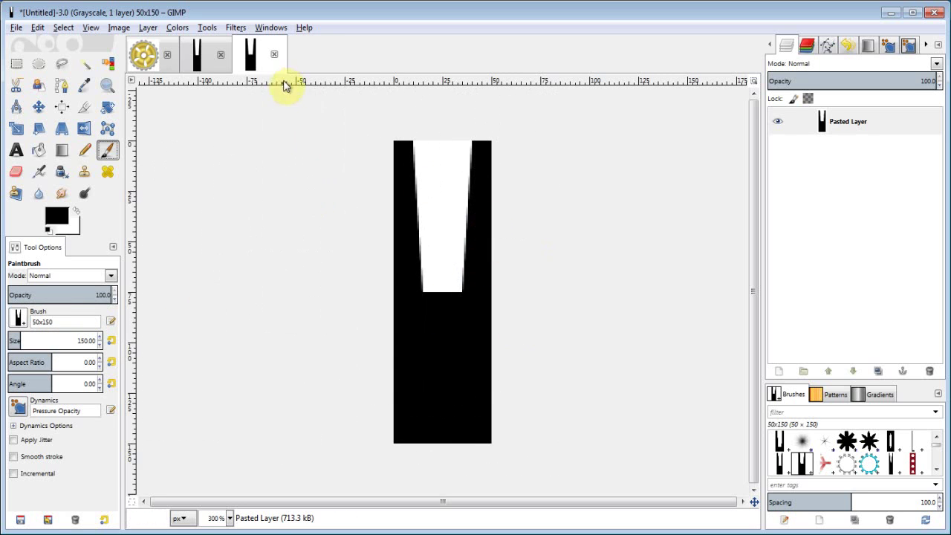
{"action": "left_click", "coordinate": [274, 53]}
Discard the untitled image, show the V-shaped tooth layer instead of Layer #2, and close brush template.
{"action": "left_click", "coordinate": [494, 336]}
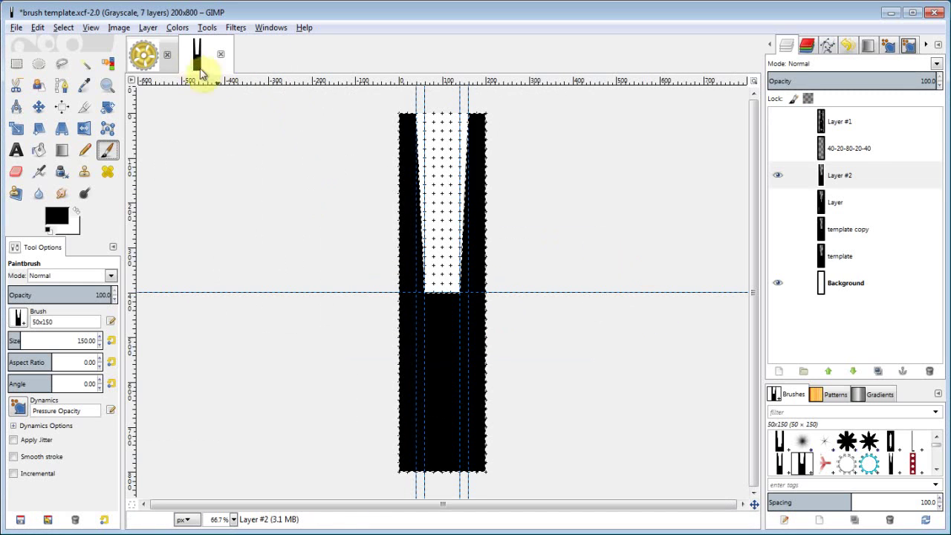
{"action": "left_click", "coordinate": [778, 175]}
{"action": "left_click", "coordinate": [778, 199]}
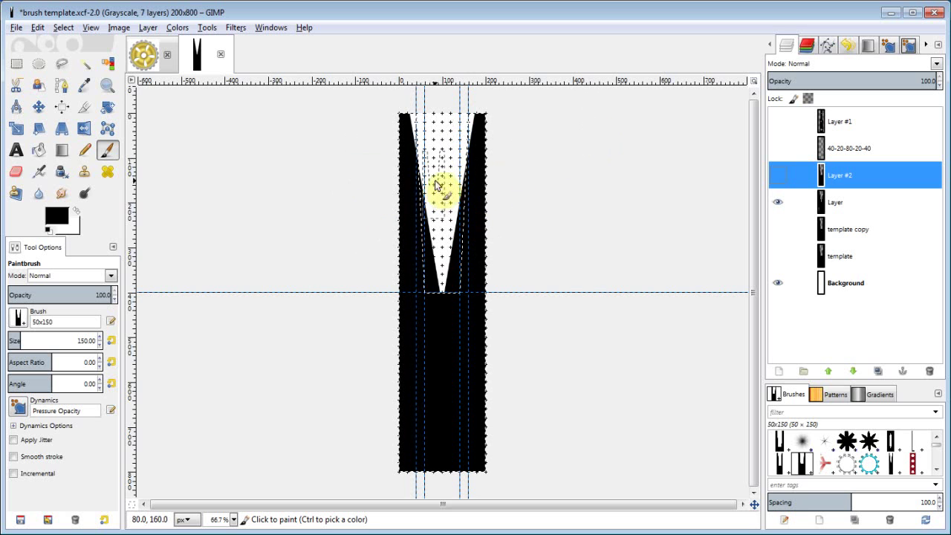
{"action": "left_click", "coordinate": [220, 54]}
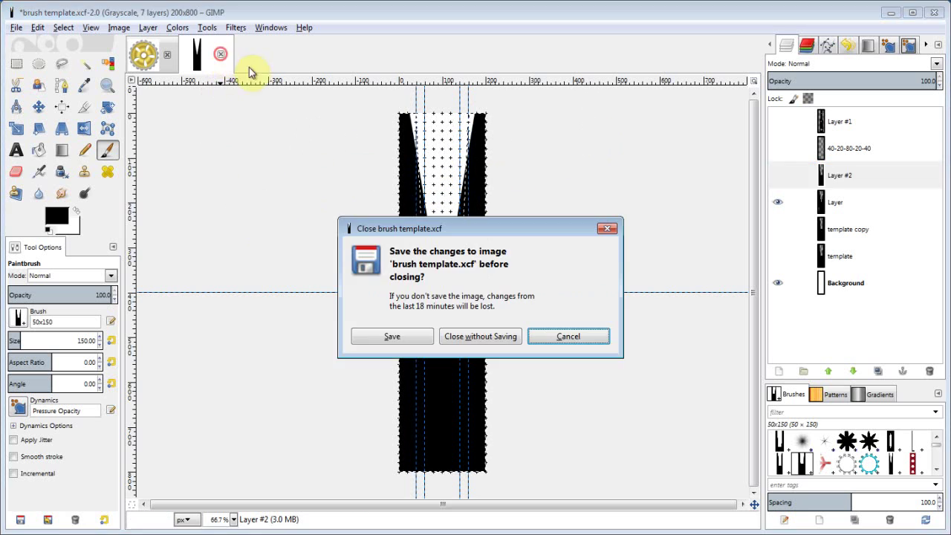
Discard brush template changes, hide bg copy #6 and Drop Shadow, and select bg copy #5.
{"action": "left_click", "coordinate": [501, 335]}
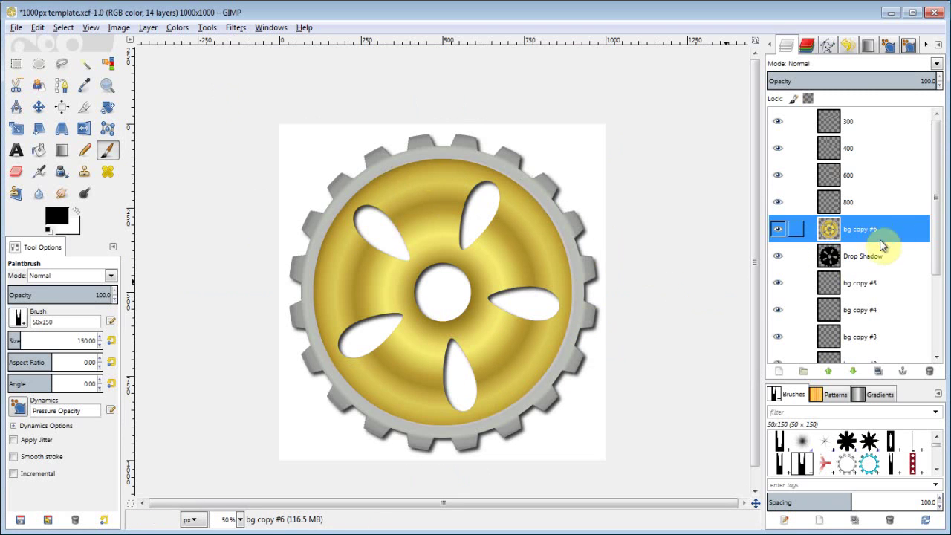
{"action": "left_click", "coordinate": [776, 232]}
{"action": "left_click", "coordinate": [778, 257]}
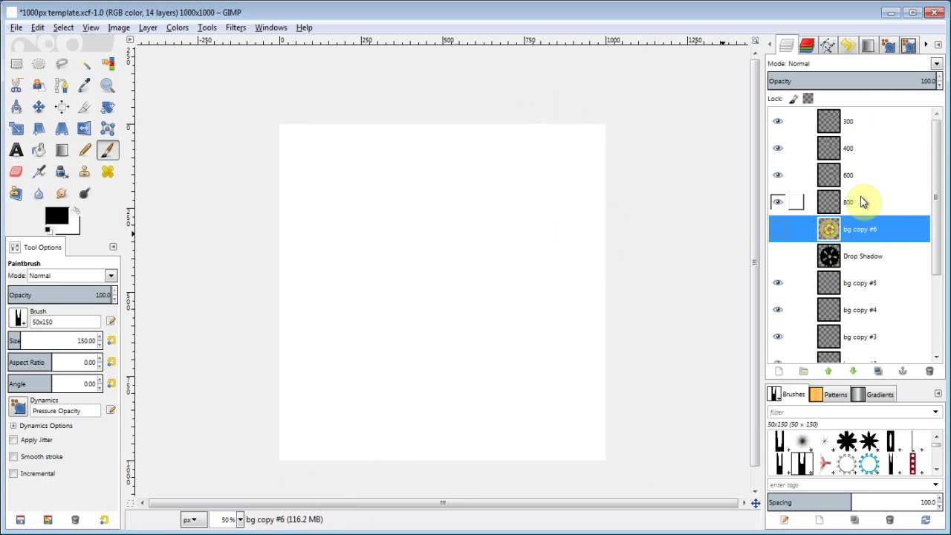
{"action": "left_click", "coordinate": [870, 291]}
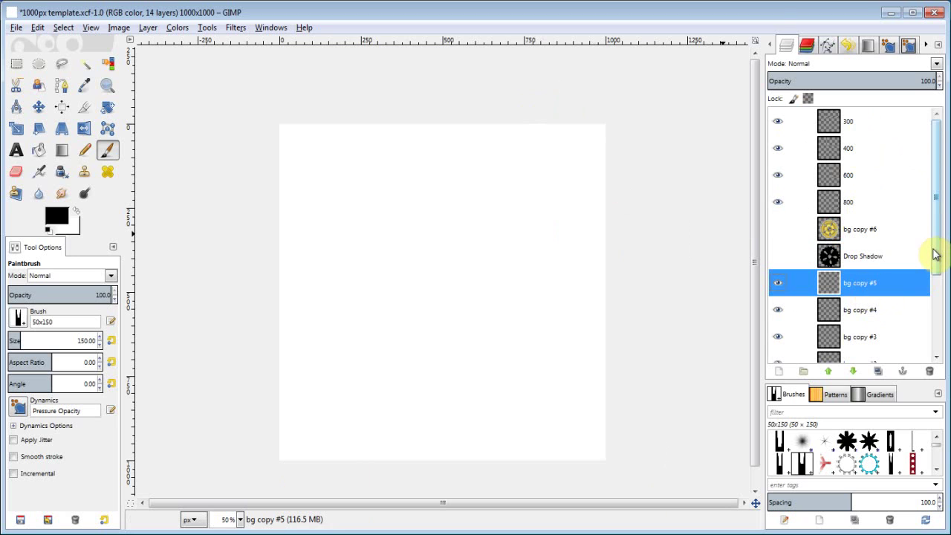
{"action": "left_click_drag", "start_coordinate": [934, 251], "coordinate": [938, 292]}
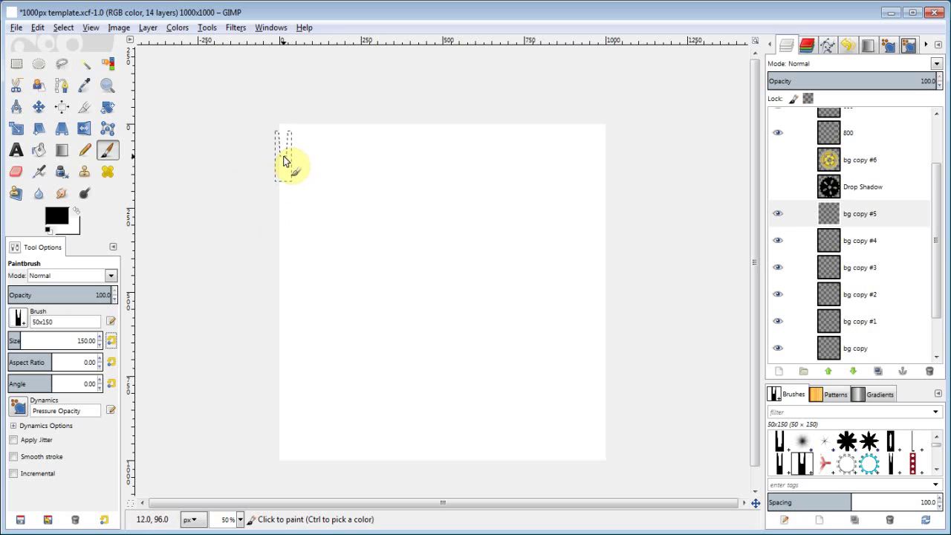
Paint a black row of teeth across the top and a blue row across the middle.
{"action": "left_click", "coordinate": [286, 161]}
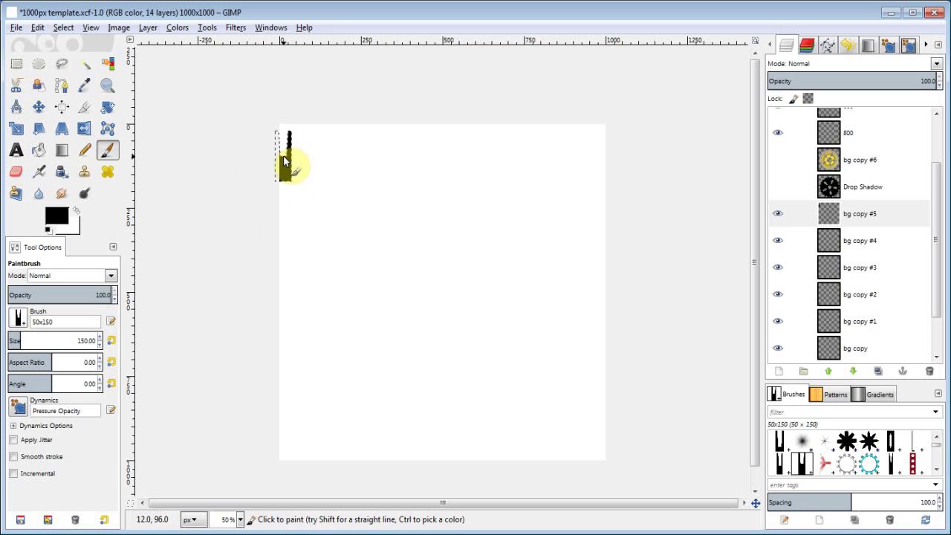
{"action": "left_click", "coordinate": [640, 162], "text": "shift"}
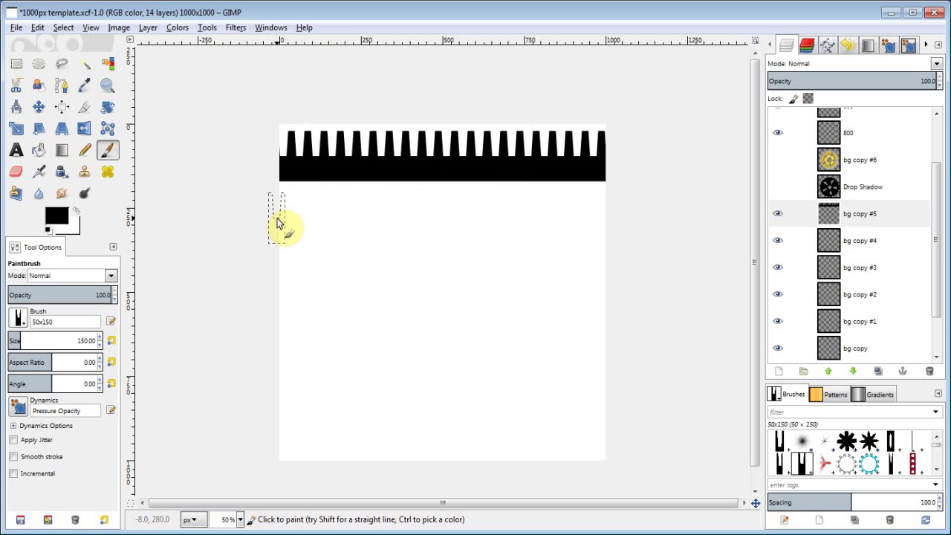
{"action": "left_click", "coordinate": [50, 215]}
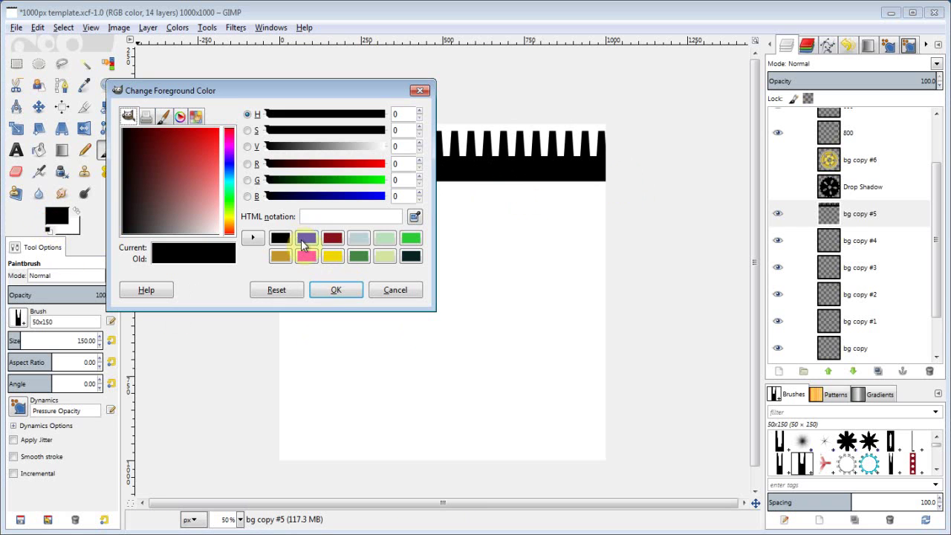
{"action": "left_click", "coordinate": [305, 238]}
{"action": "left_click", "coordinate": [336, 289]}
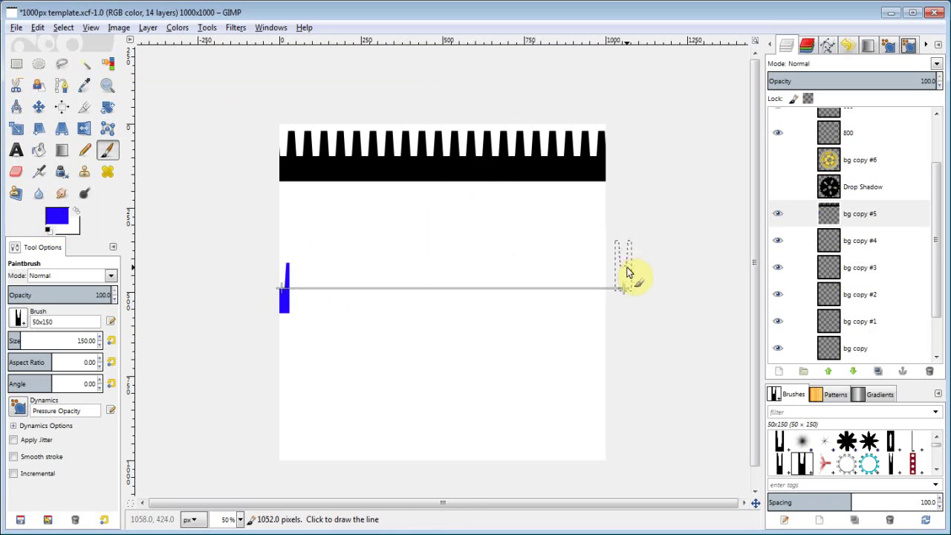
{"action": "left_click", "coordinate": [637, 271], "text": "shift"}
Paint a dark red row of teeth across the bottom of the canvas.
{"action": "left_click", "coordinate": [53, 215]}
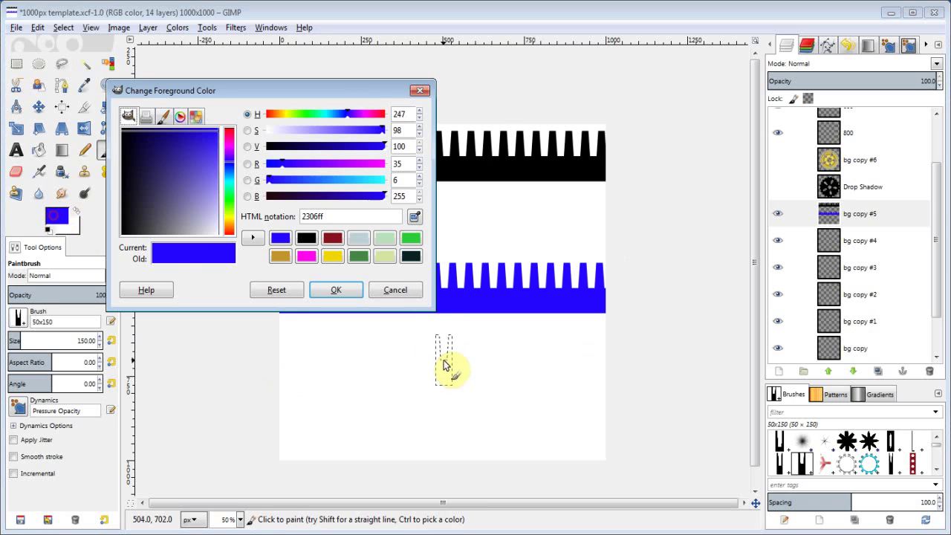
{"action": "left_click", "coordinate": [332, 240]}
{"action": "left_click", "coordinate": [338, 289]}
{"action": "left_click", "coordinate": [281, 404]}
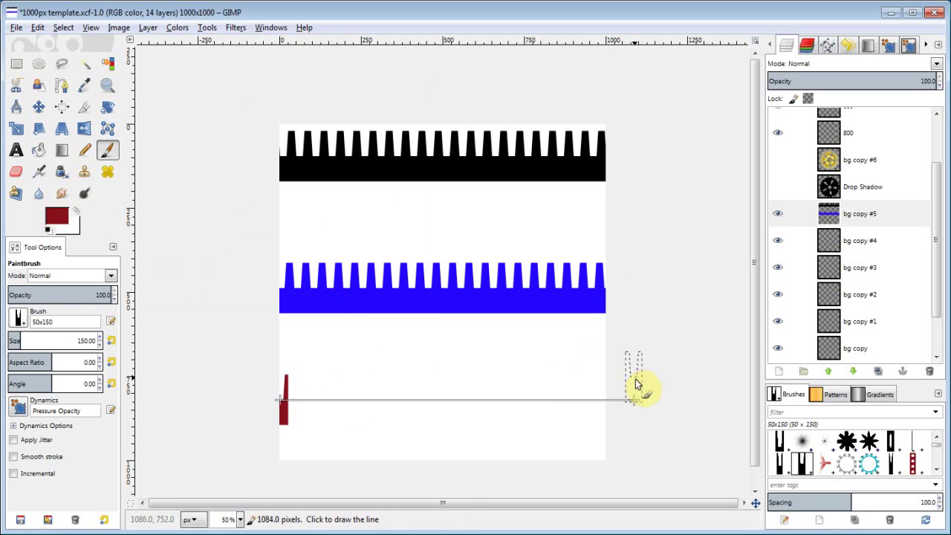
{"action": "left_click", "coordinate": [641, 387], "text": "shift"}
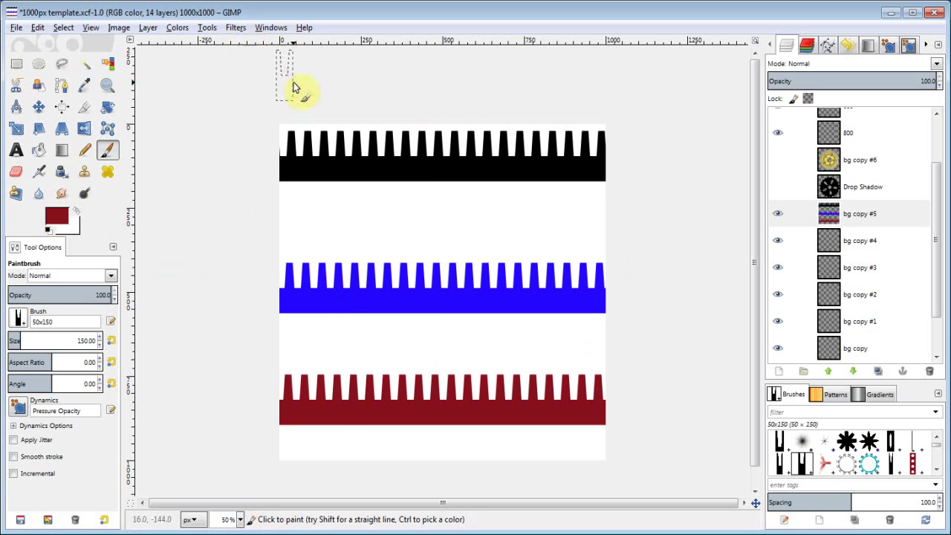
{"action": "left_click", "coordinate": [235, 28]}
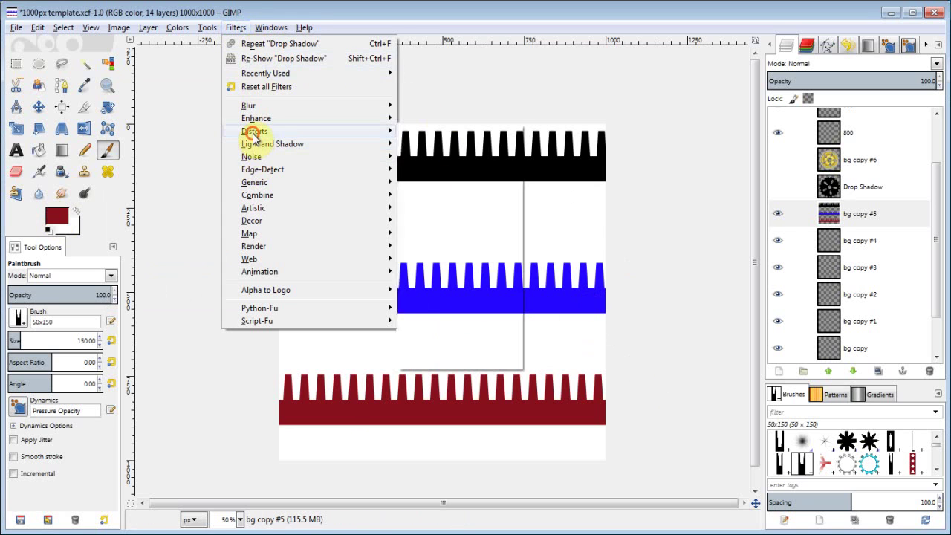
Apply Polar Coordinates (To polar) to bg copy #5, wrapping the strips into black, blue and dark red gears.
{"action": "mouse_move", "coordinate": [254, 136]}
{"action": "left_click", "coordinate": [439, 279]}
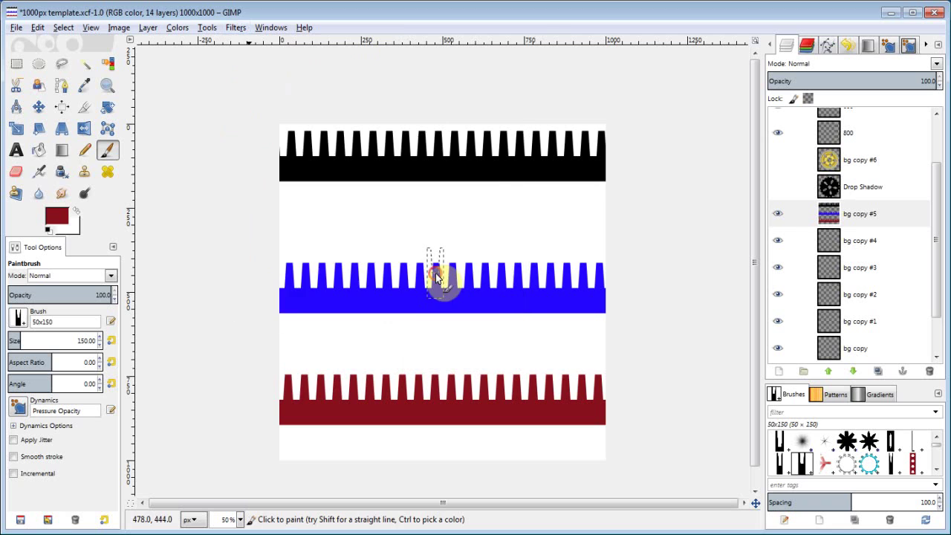
{"action": "left_click_drag", "start_coordinate": [186, 111], "coordinate": [518, 99]}
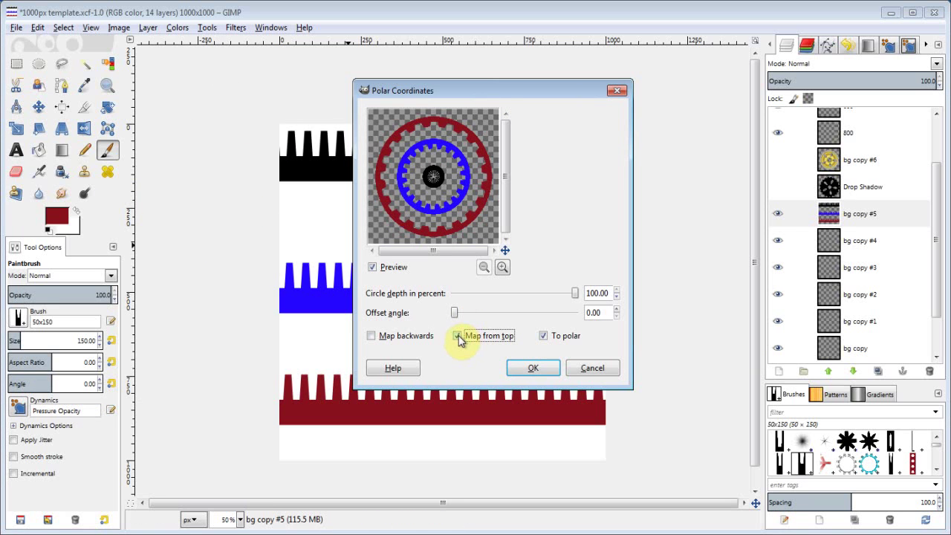
{"action": "left_click", "coordinate": [535, 370]}
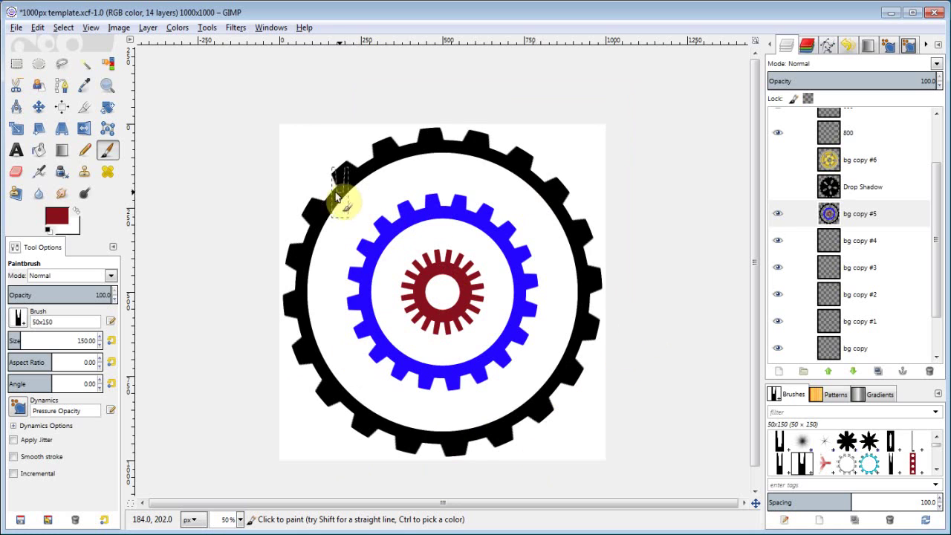
Stamp one stray dark red tooth, then zoom to 100% and scroll around the gear rings.
{"action": "left_click", "coordinate": [346, 217]}
{"action": "left_click", "coordinate": [38, 106]}
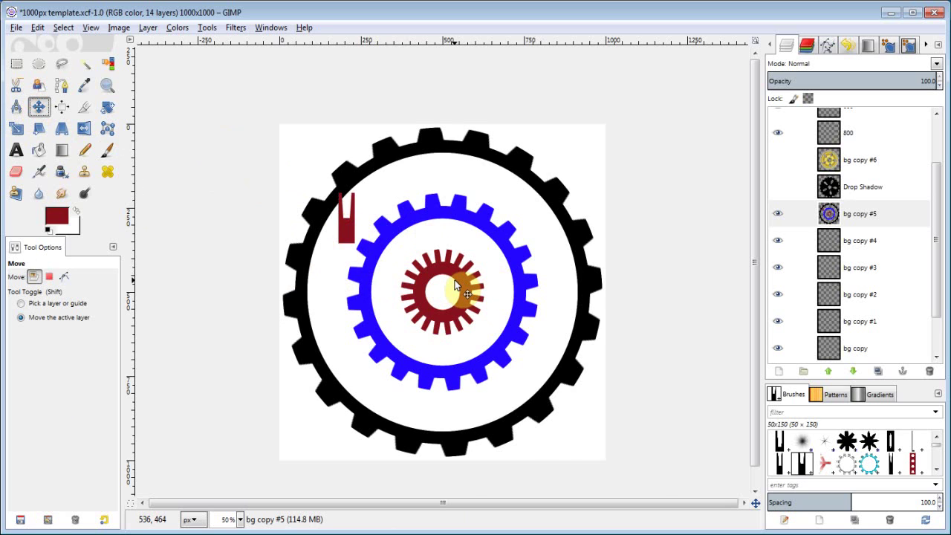
{"action": "key", "text": "1"}
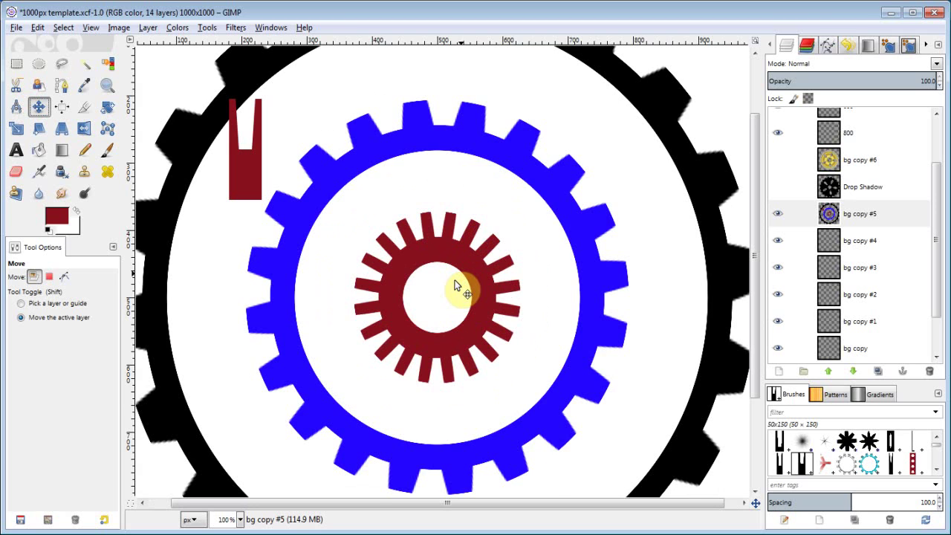
{"action": "scroll", "coordinate": [456, 286], "scroll_direction": "down", "scroll_amount": 3}
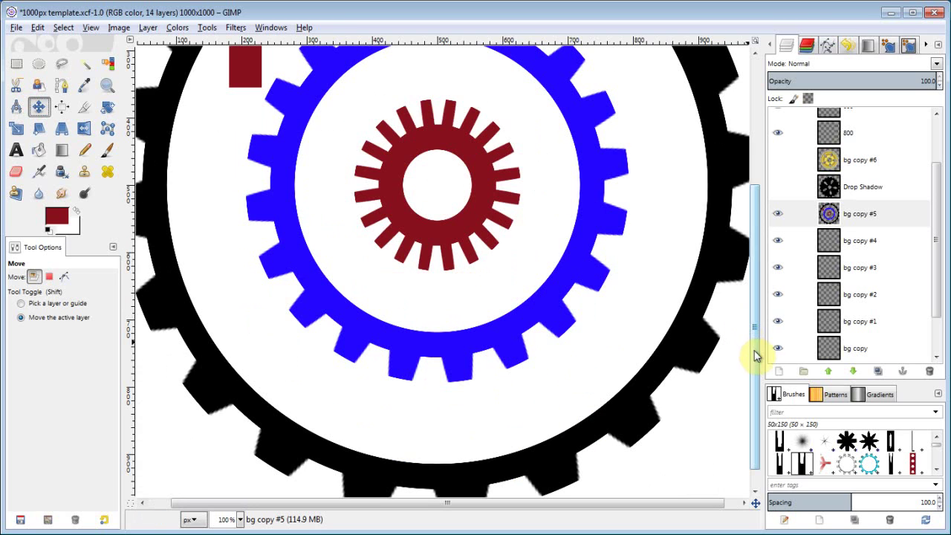
{"action": "left_click_drag", "start_coordinate": [753, 354], "coordinate": [757, 261]}
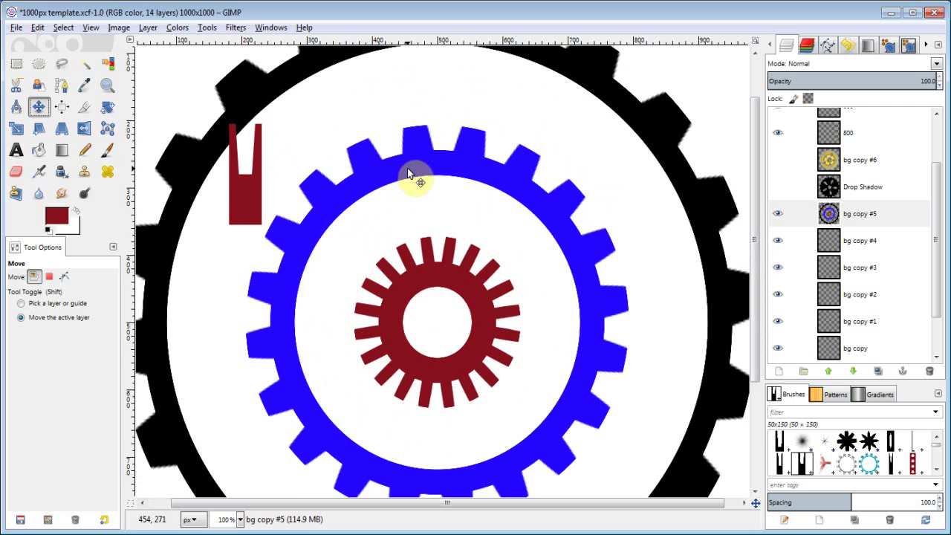
{"action": "left_click", "coordinate": [420, 131]}
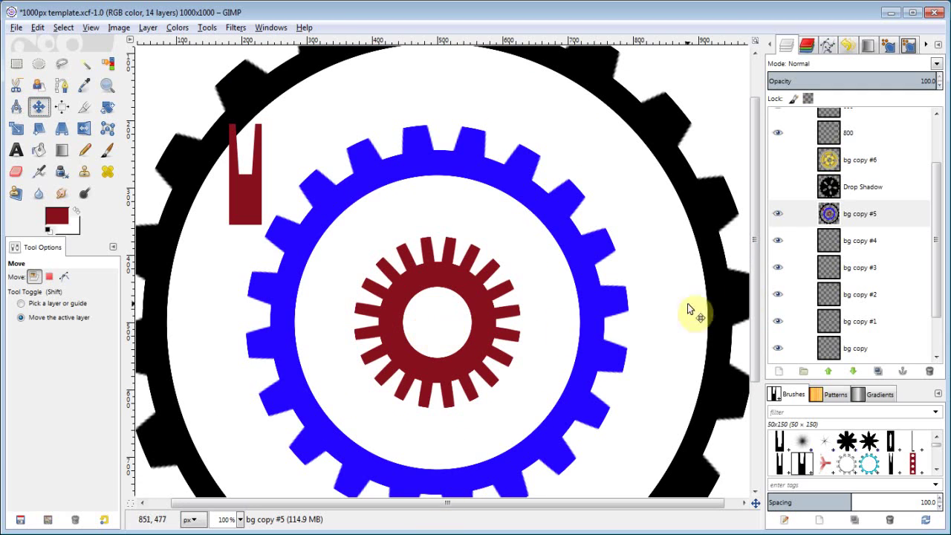
Hide bg copy #5, select the empty layer 400 and zoom out to the whole canvas.
{"action": "left_click", "coordinate": [778, 215]}
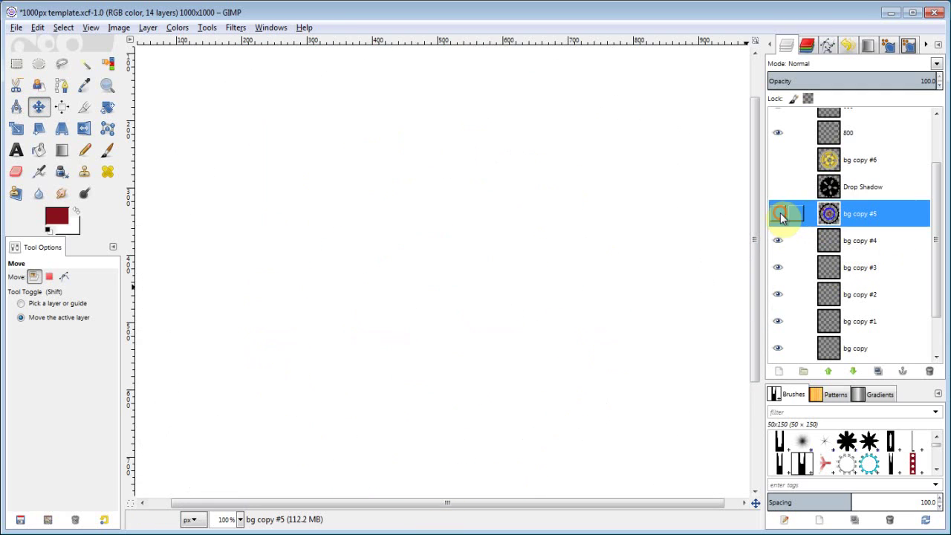
{"action": "left_click_drag", "start_coordinate": [932, 217], "coordinate": [936, 152]}
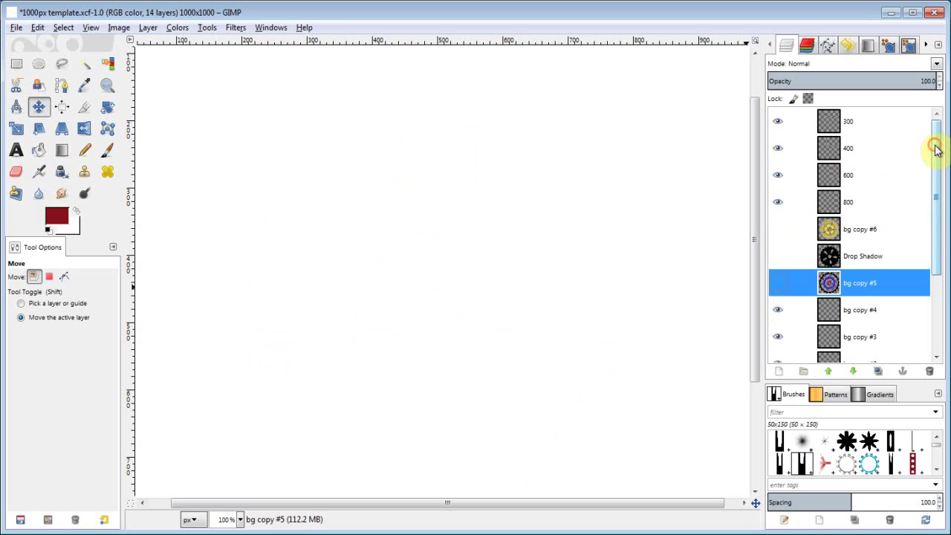
{"action": "left_click", "coordinate": [866, 151]}
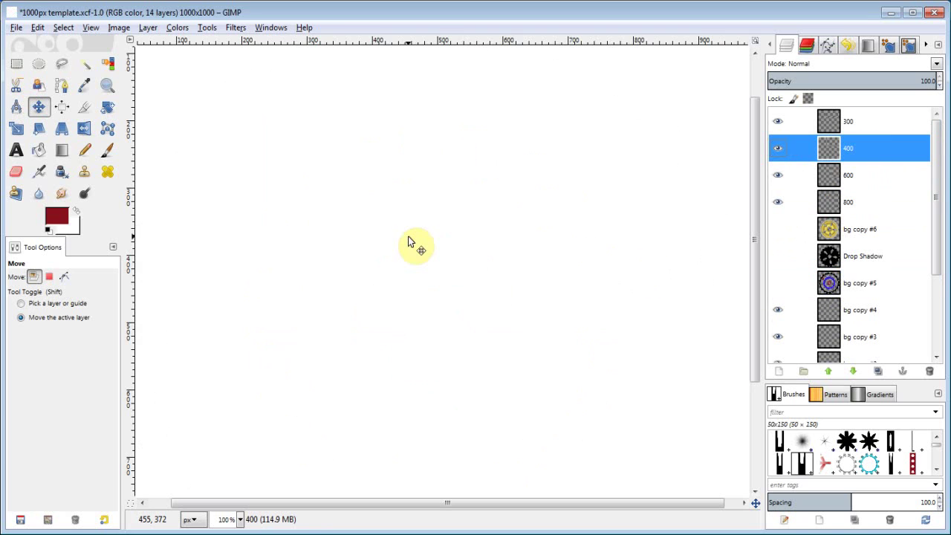
{"action": "key", "text": "minus"}
{"action": "key", "text": "minus"}
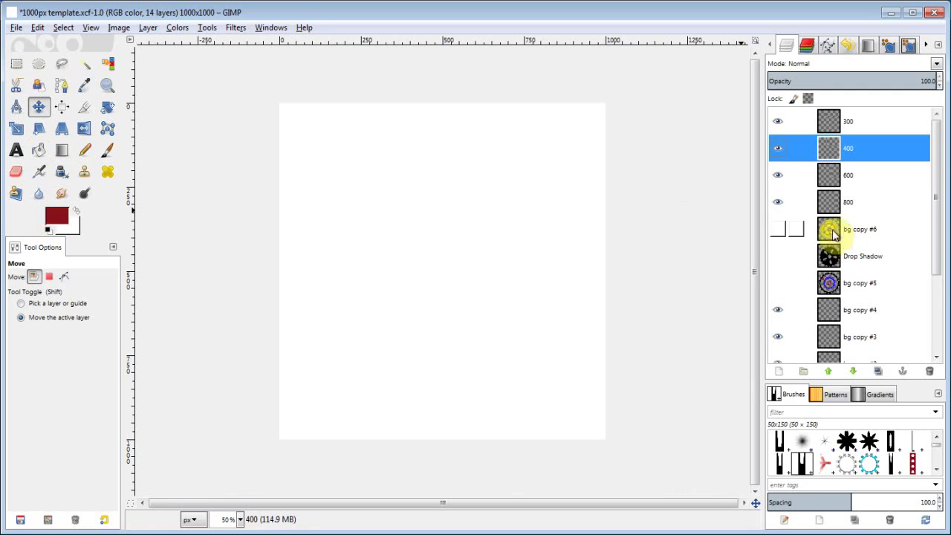
On layer 400, paint a straight dark red row of tooth-brush teeth across the top.
{"action": "left_click", "coordinate": [107, 149]}
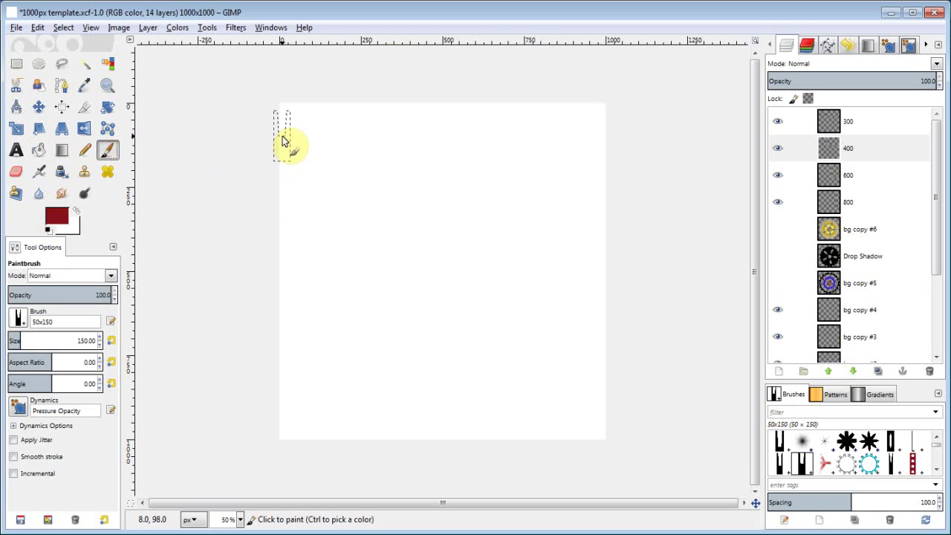
{"action": "left_click", "coordinate": [283, 139]}
{"action": "left_click", "coordinate": [647, 135], "text": "shift"}
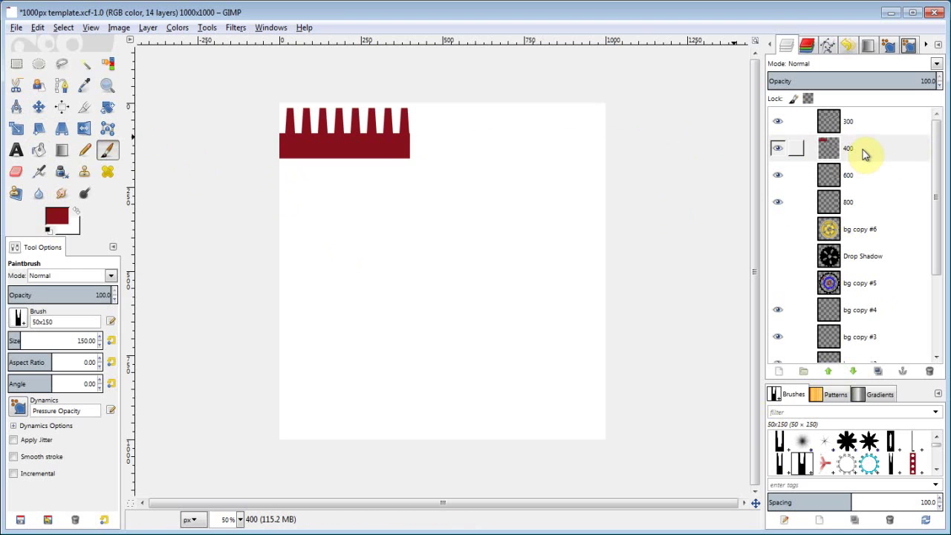
On layer 800, paint a longer row of teeth spanning the full canvas width.
{"action": "left_click", "coordinate": [856, 201]}
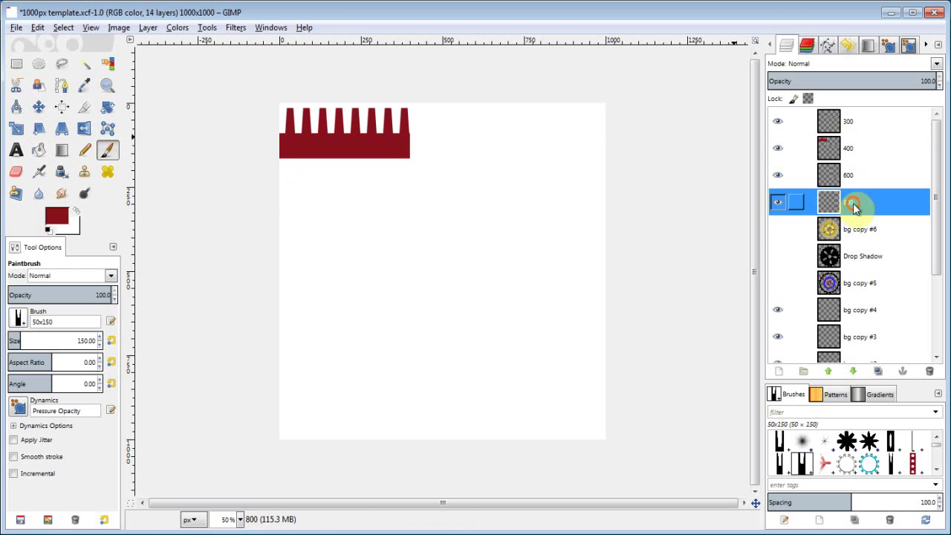
{"action": "left_click", "coordinate": [285, 131]}
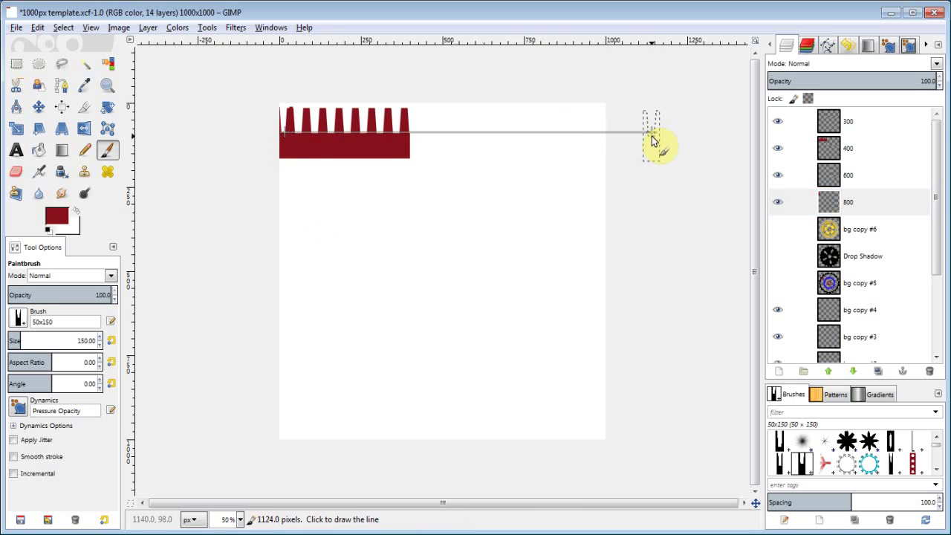
{"action": "left_click", "coordinate": [652, 140], "text": "shift"}
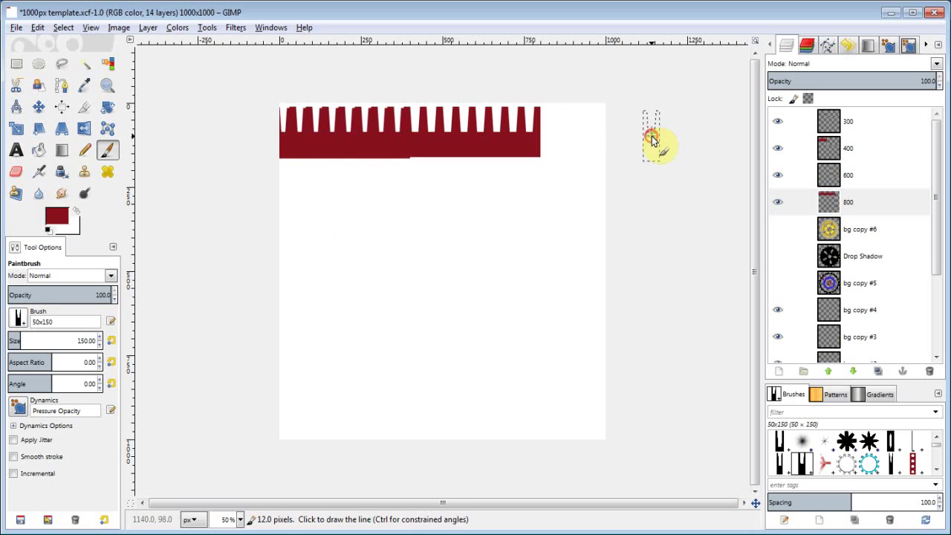
Repeat Polar Coordinates on layers 800 and 400 to turn both tooth strips into gears.
{"action": "left_click", "coordinate": [233, 28]}
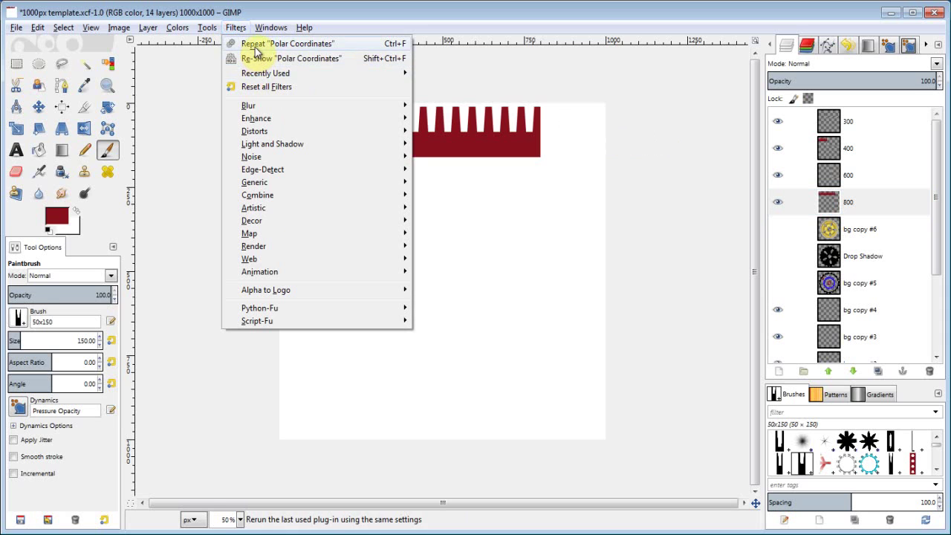
{"action": "left_click", "coordinate": [255, 46]}
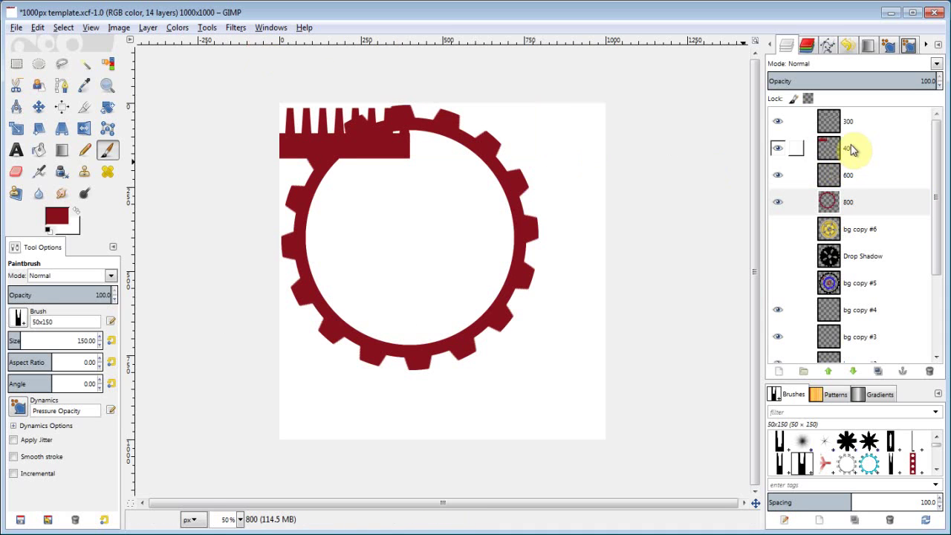
{"action": "left_click", "coordinate": [852, 149]}
{"action": "left_click", "coordinate": [235, 28]}
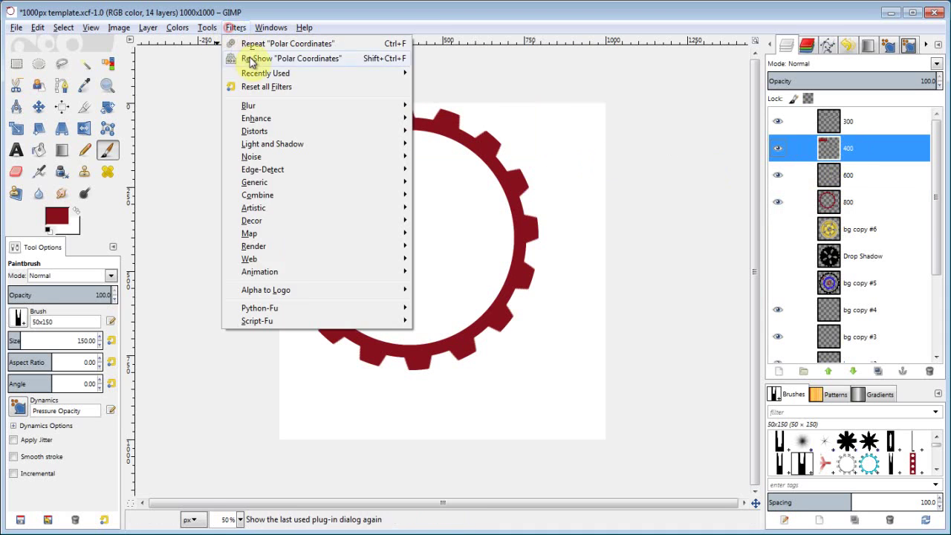
{"action": "left_click", "coordinate": [261, 46]}
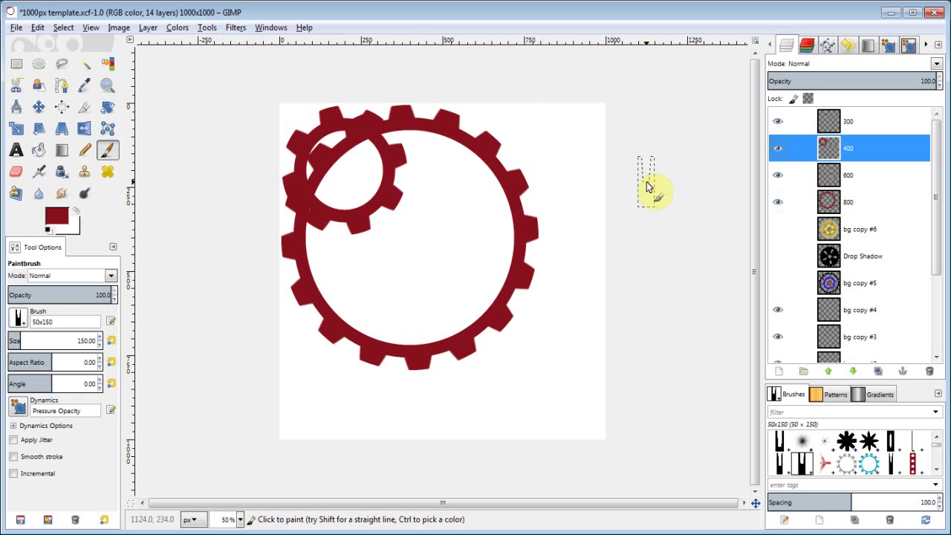
Move the small 400 gear below and to the right of the large gear.
{"action": "left_click", "coordinate": [38, 108]}
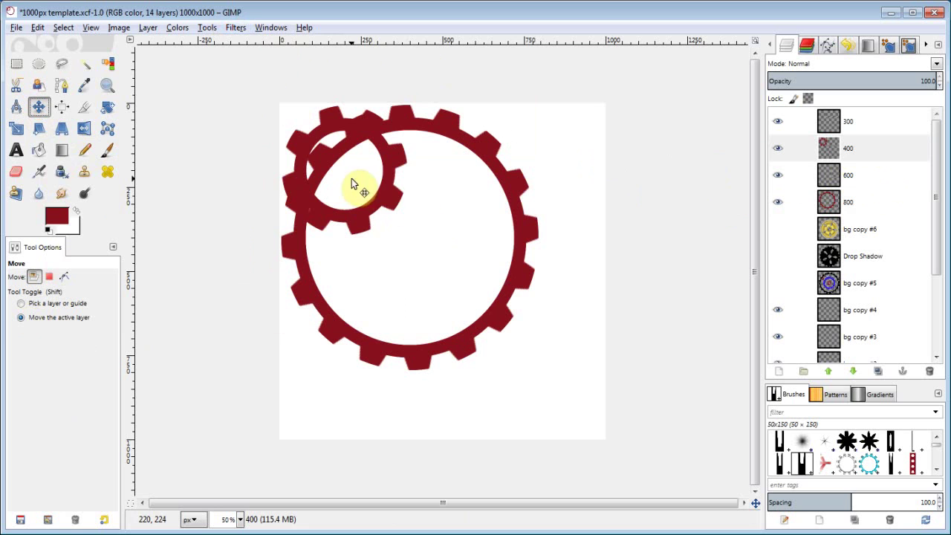
{"action": "mouse_move", "coordinate": [346, 173]}
{"action": "left_mouse_down"}
{"action": "mouse_move", "coordinate": [529, 309]}
{"action": "mouse_move", "coordinate": [562, 361]}
{"action": "mouse_move", "coordinate": [547, 378]}
{"action": "left_mouse_up"}
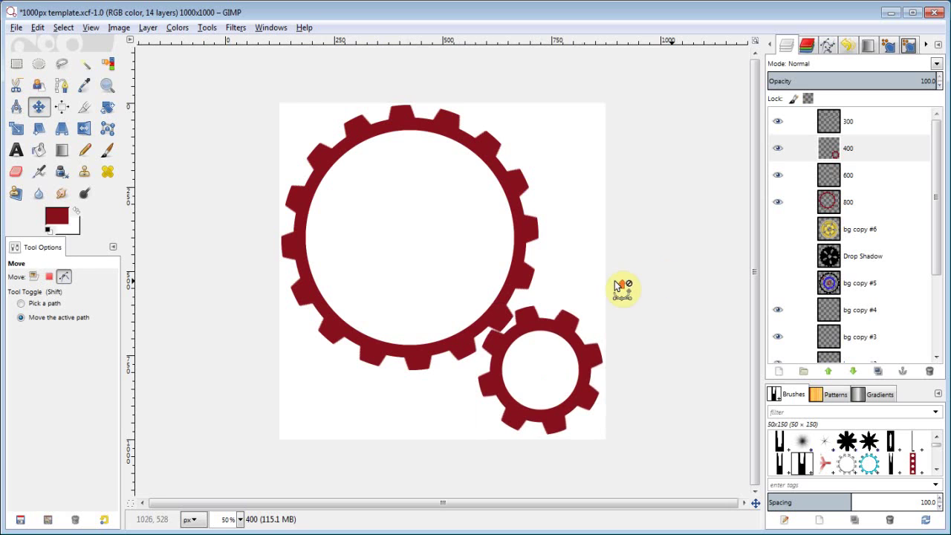
{"action": "scroll", "coordinate": [614, 288], "scroll_direction": "up", "scroll_amount": 1}
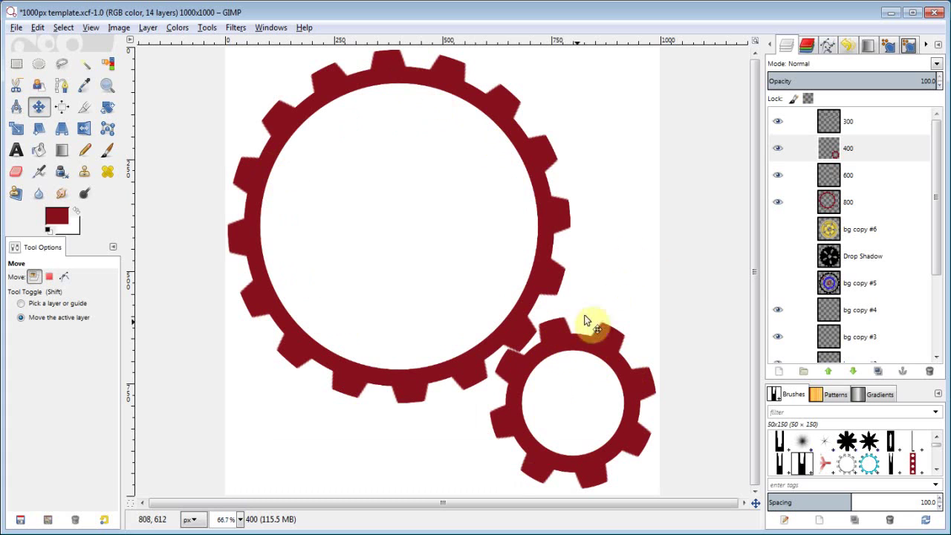
Hide layers 300, 400, 800 and 600, and make bg copy #6 visible.
{"action": "left_click", "coordinate": [777, 121]}
{"action": "left_click", "coordinate": [778, 149]}
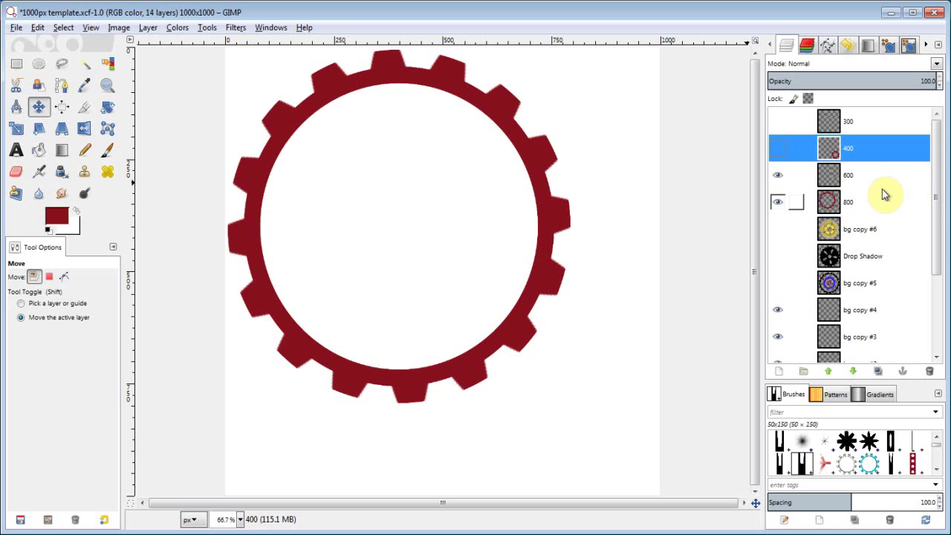
{"action": "left_click", "coordinate": [778, 229]}
{"action": "left_click", "coordinate": [778, 202]}
{"action": "left_click", "coordinate": [777, 179]}
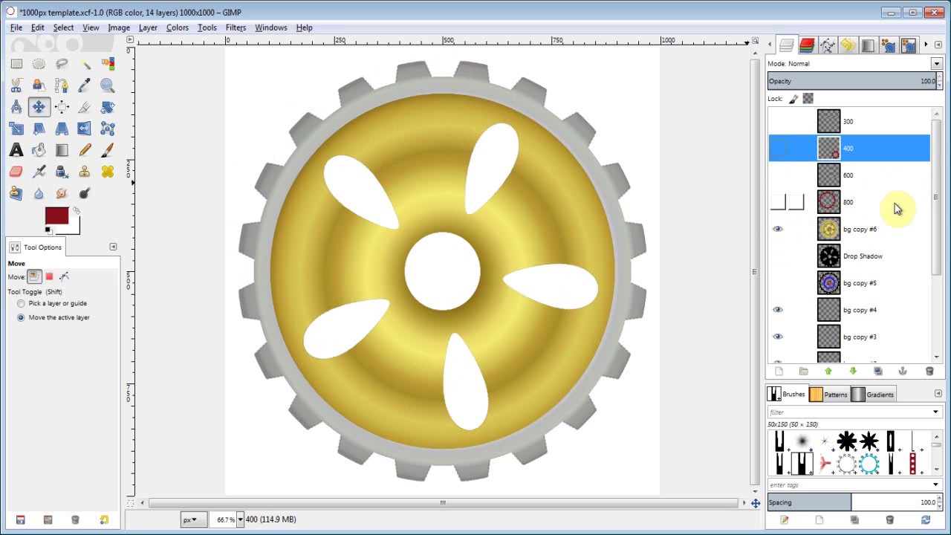